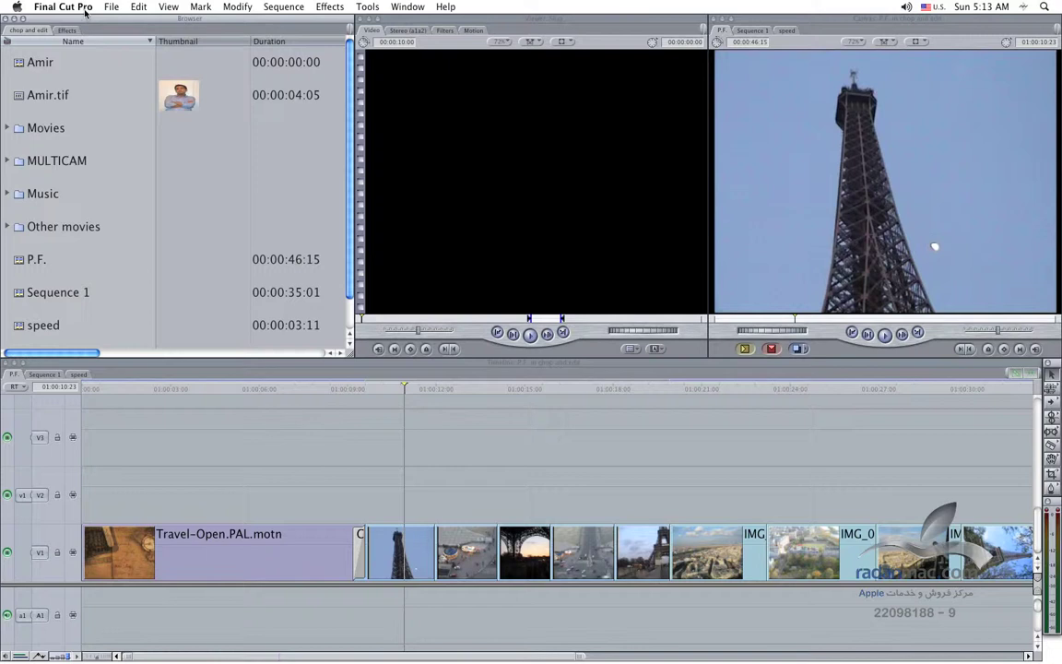
Show the Audio/Video Settings summary of current presets, then switch to Keynote
left_click(89, 85)
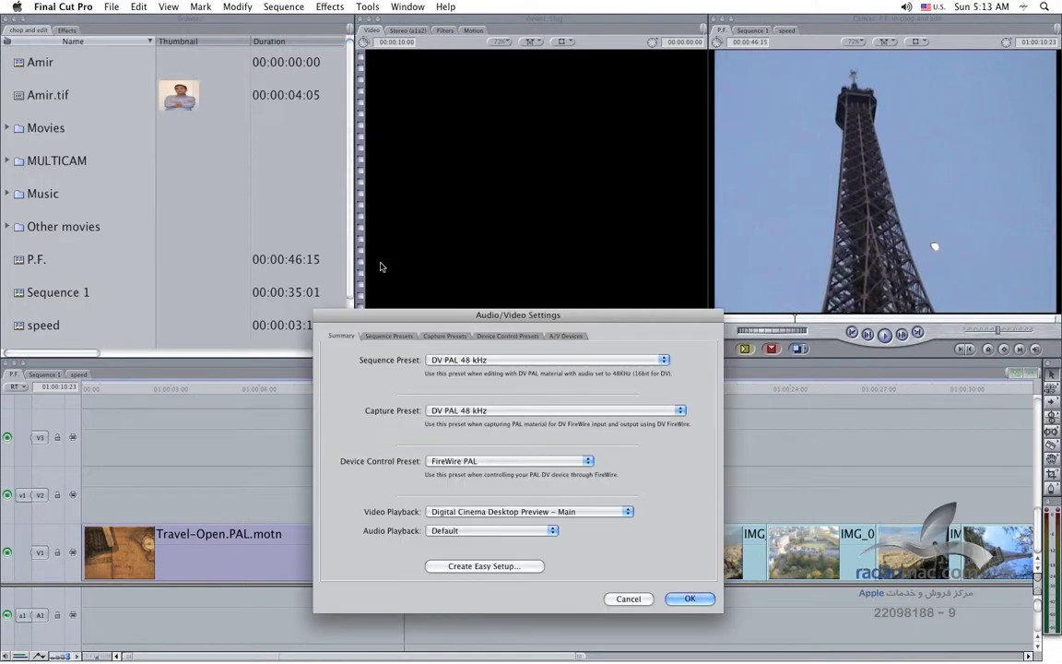
left_click_drag(435, 316, 295, 279)
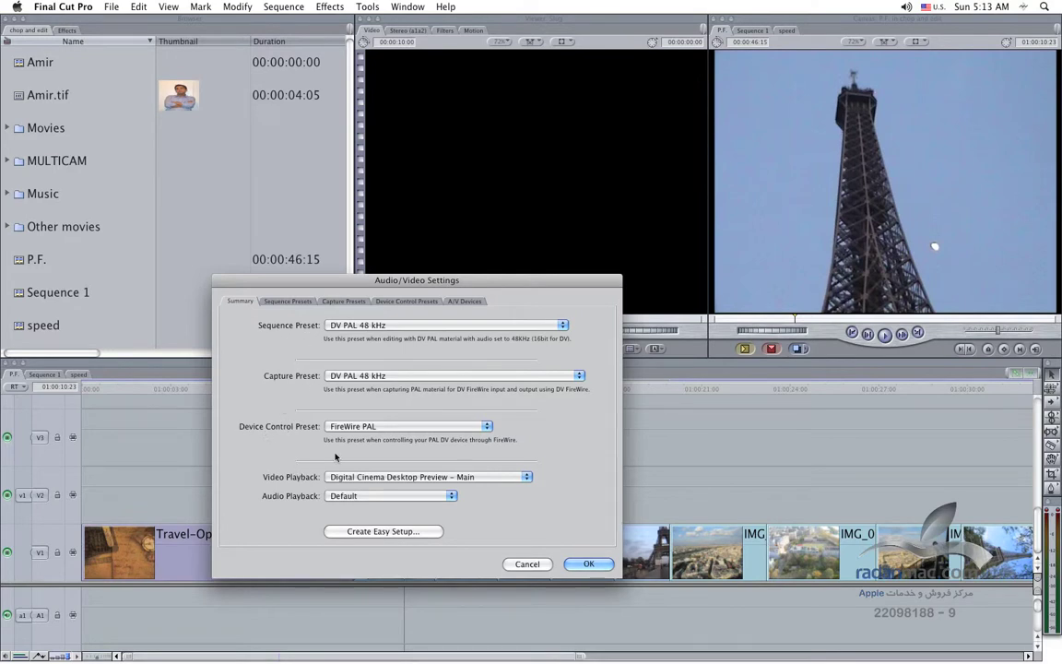
key("super+Tab")
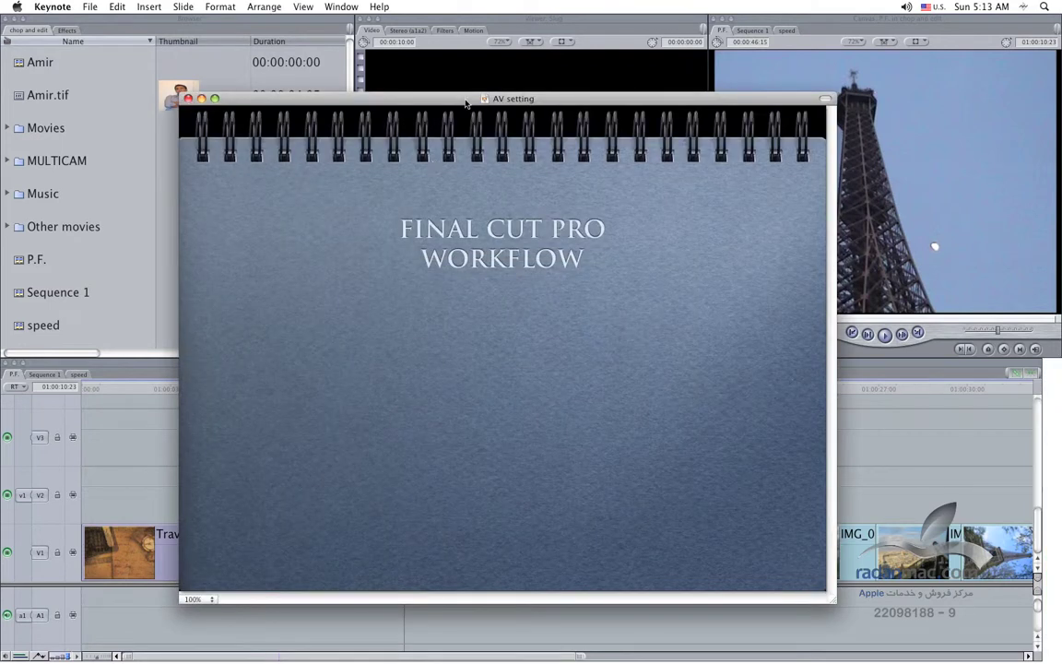
Advance the slide through the Device Control, Capture, Sequence and Export builds, then return to Final Cut Pro
left_click_drag(466, 103, 462, 104)
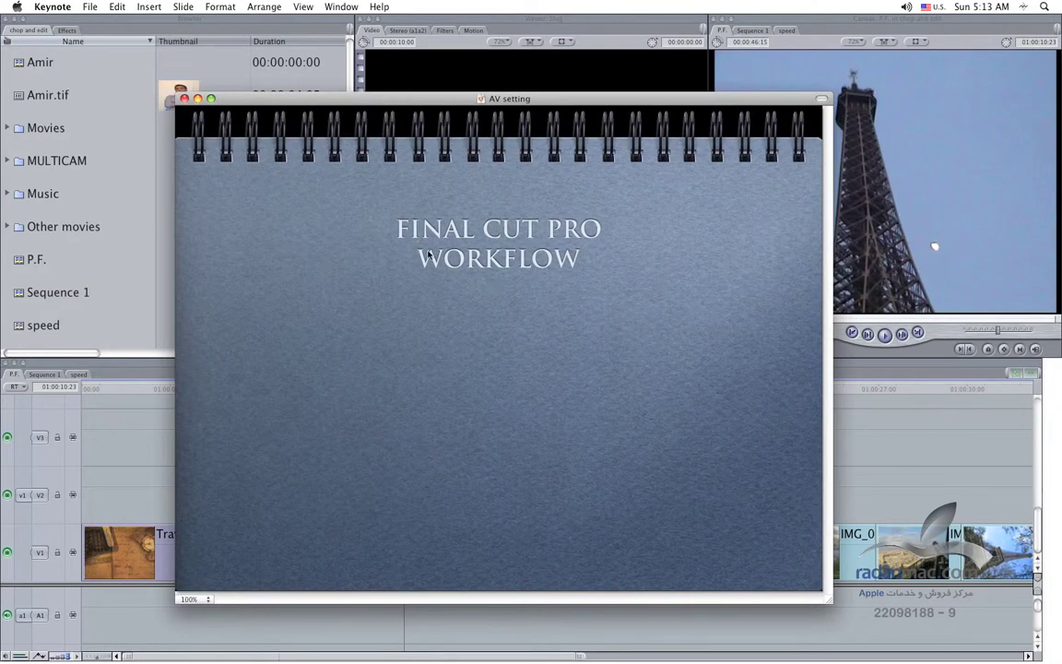
left_click(646, 296)
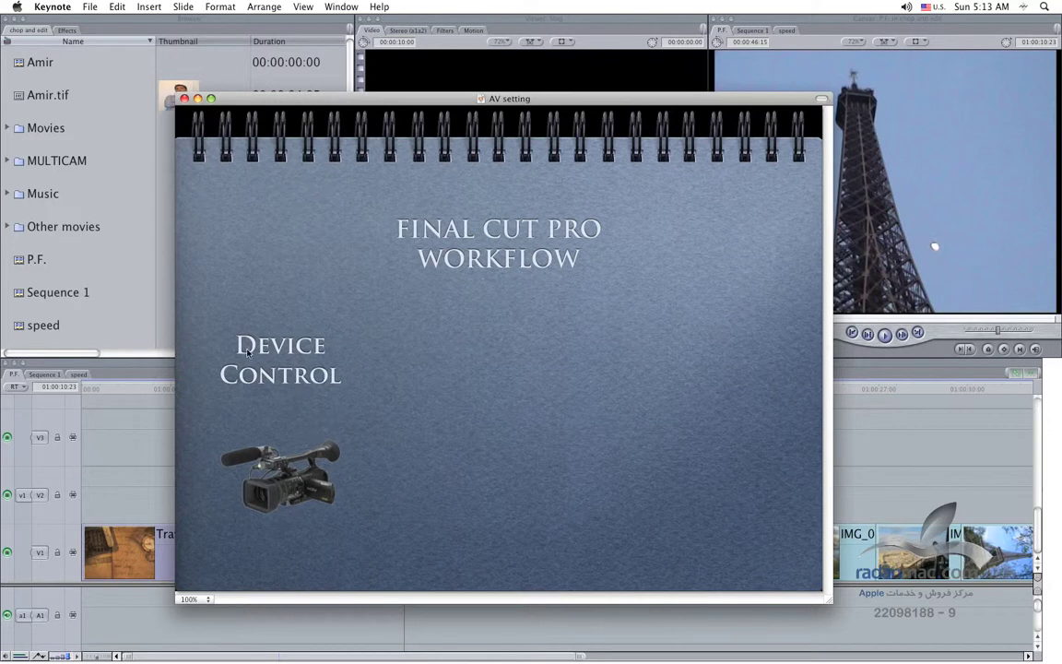
left_click(557, 437)
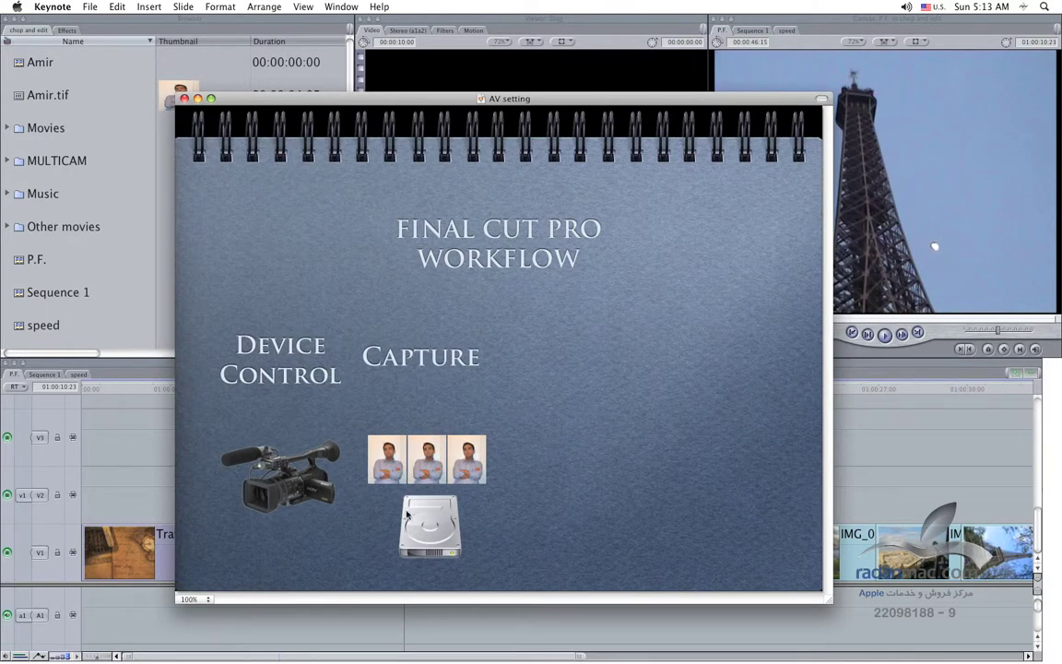
left_click(452, 503)
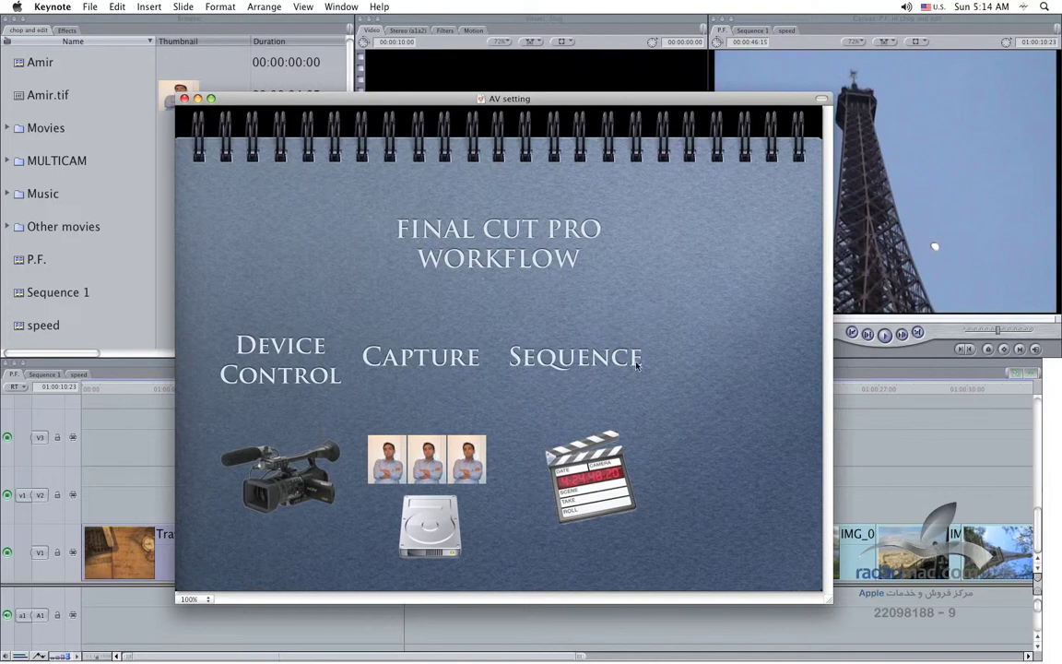
left_click(545, 365)
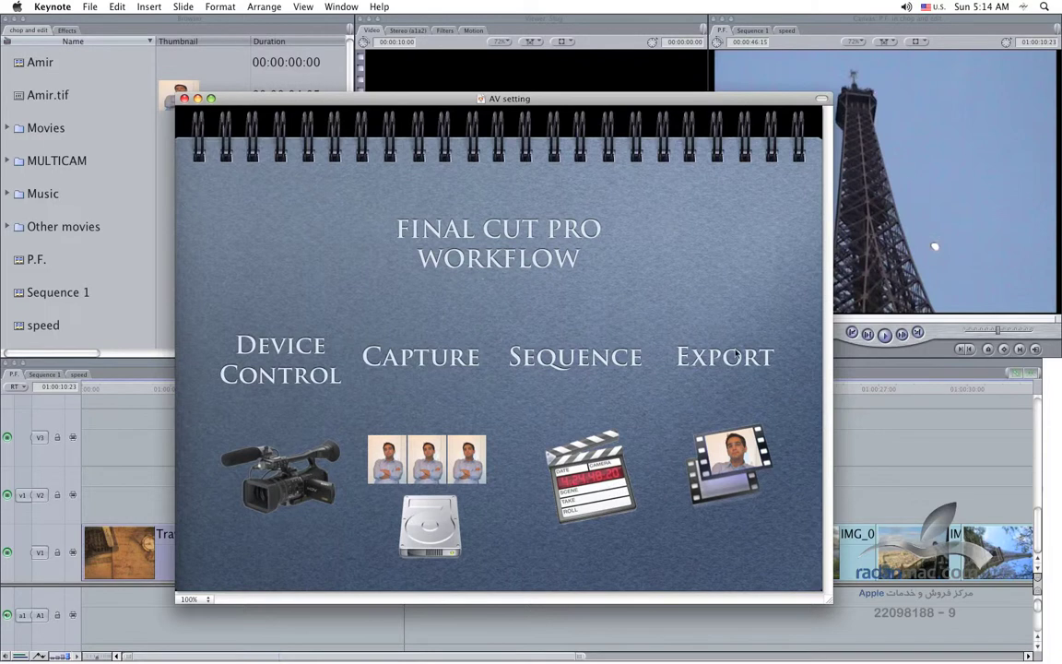
key("super+Tab")
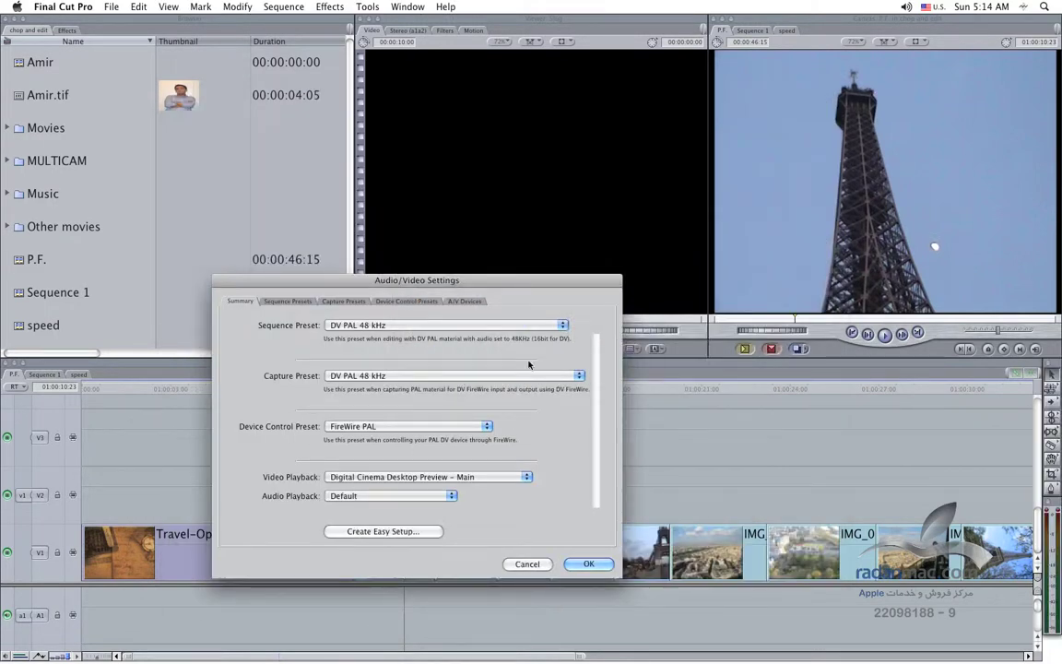
Reposition the Audio/Video Settings window, then close it without changes
left_click_drag(429, 280, 480, 291)
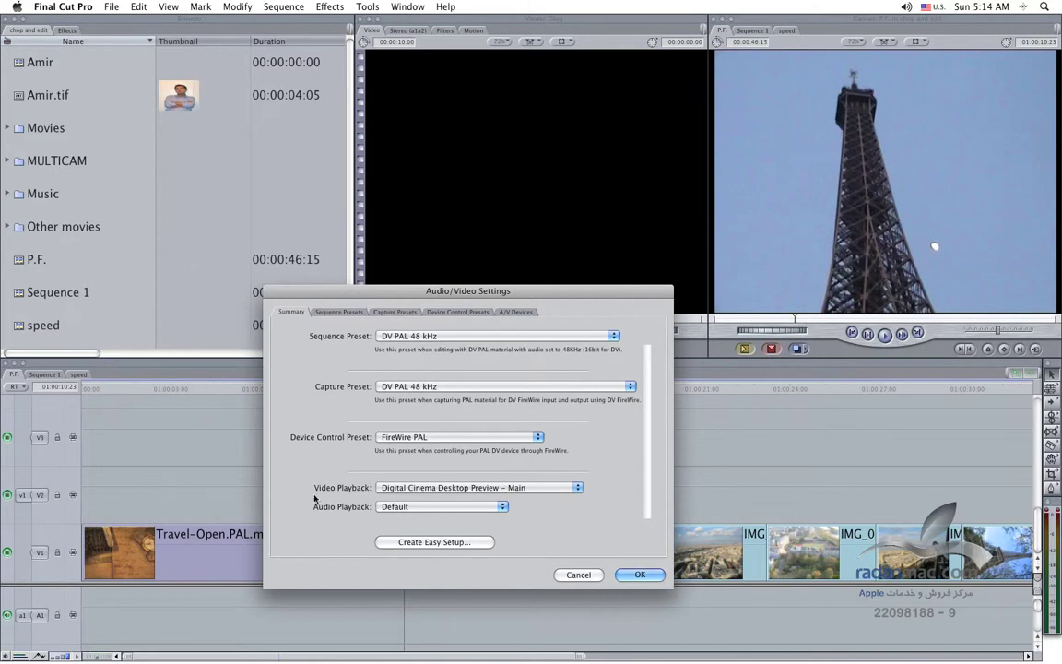
left_click_drag(370, 295, 324, 291)
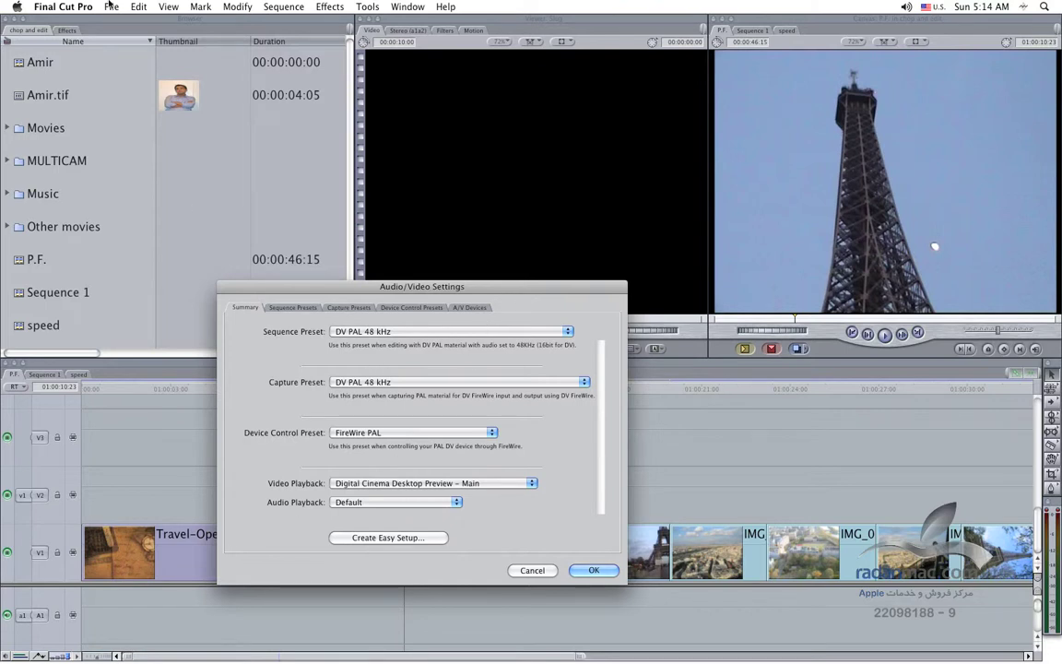
left_click(532, 571)
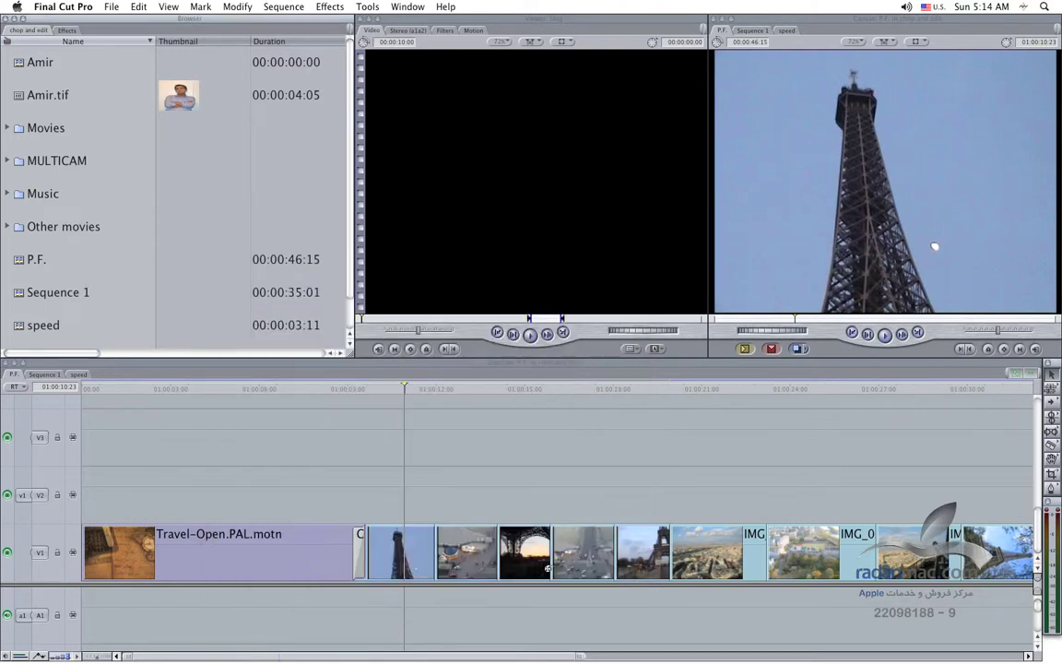
Reopen Audio/Video Settings and list all available device control presets
left_click(72, 6)
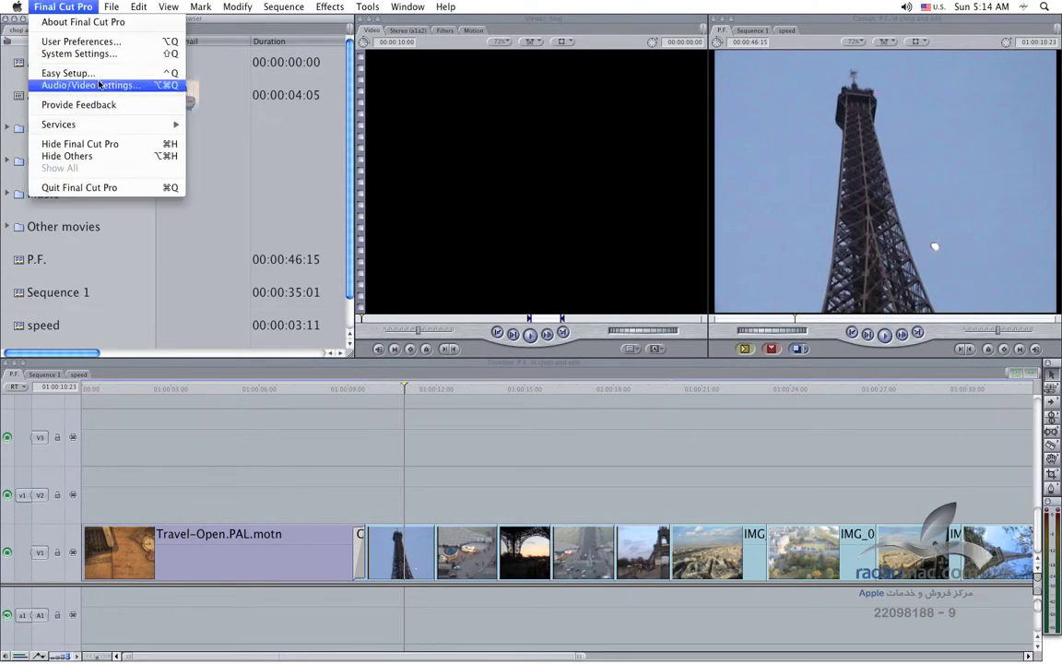
left_click(91, 85)
left_click_drag(429, 295, 415, 311)
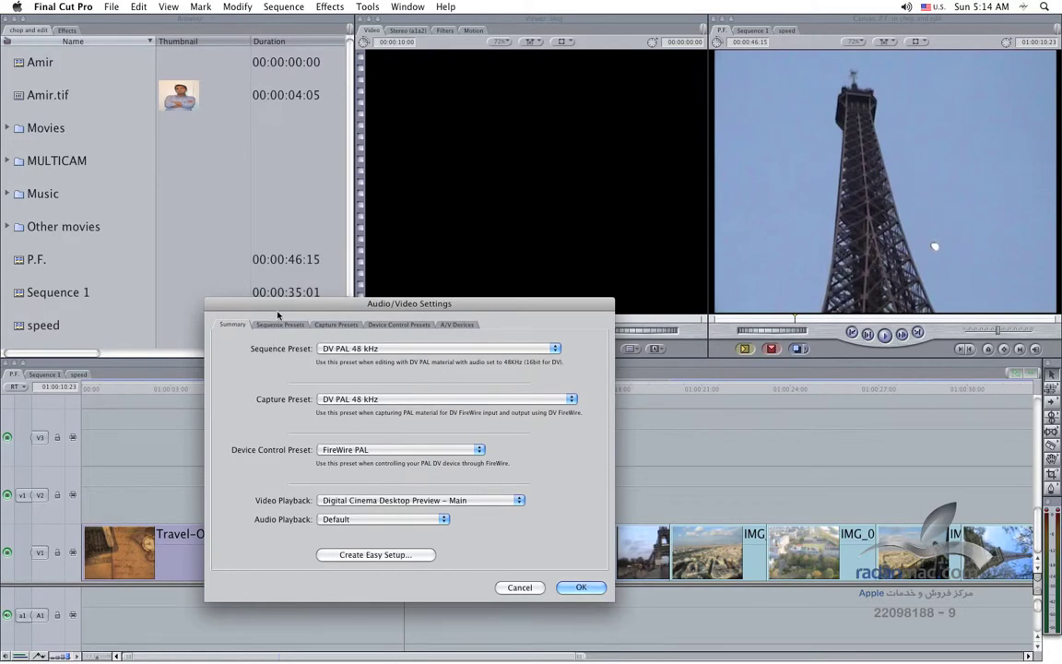
left_click_drag(273, 314, 257, 318)
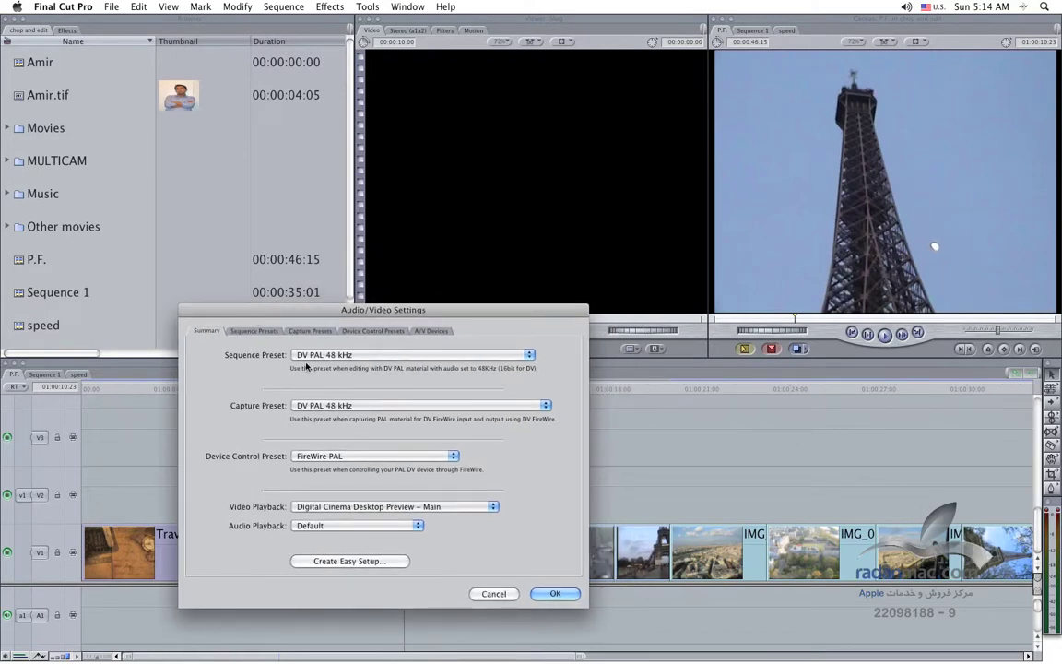
left_click(350, 455)
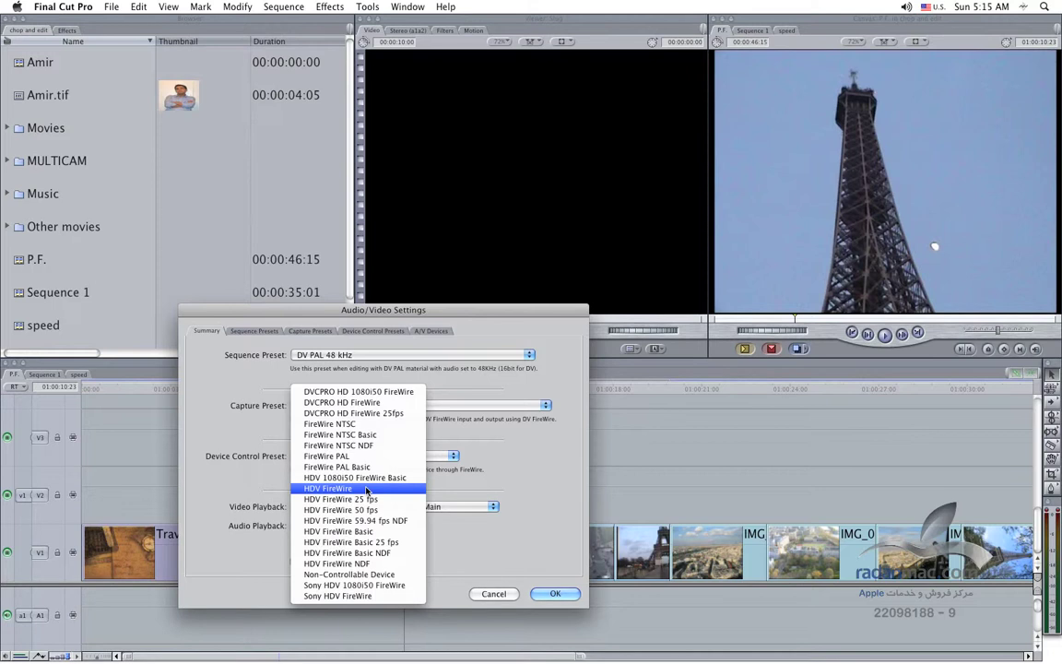
On the Device Control Presets tab, open the locked FireWire PAL preset for editing
left_click(344, 296)
left_click(373, 330)
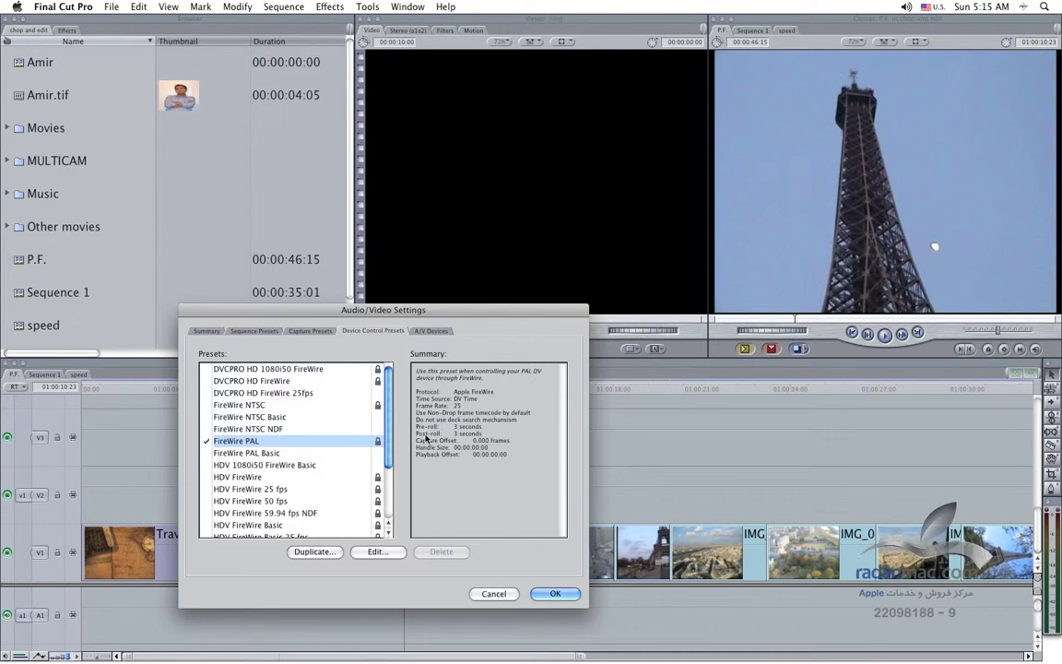
scroll(390, 466, "down", 3)
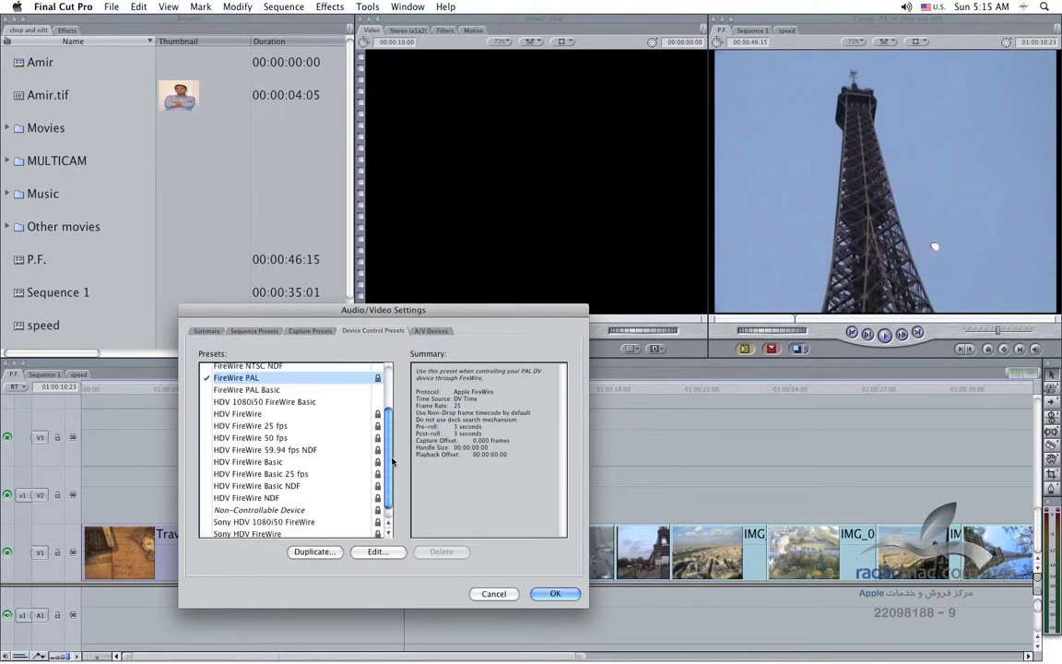
scroll(242, 457, "up", 3)
double_click(243, 444)
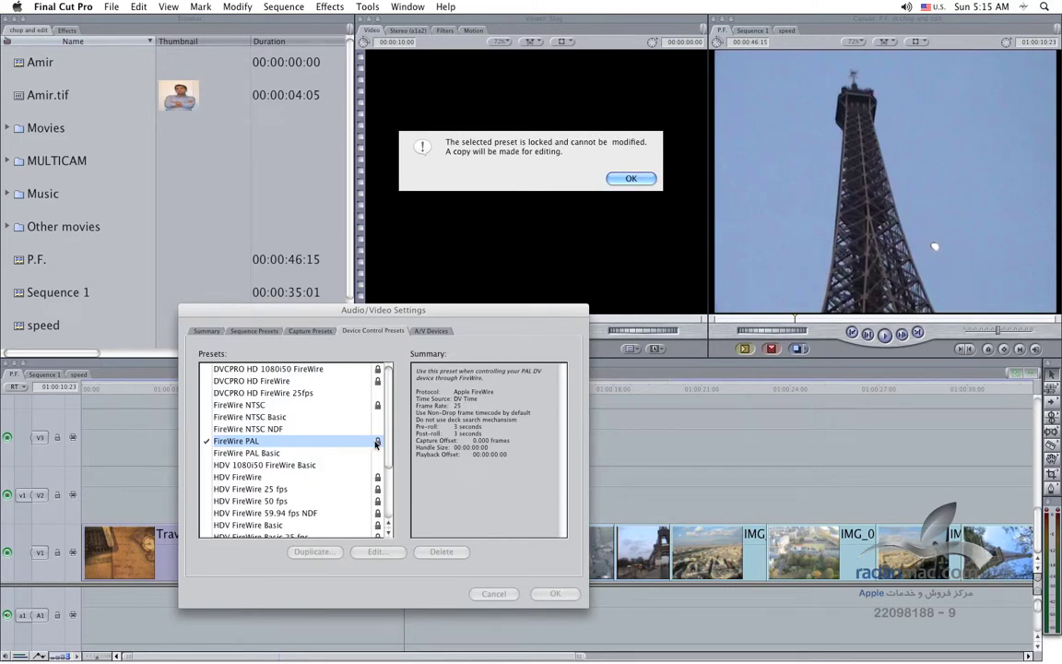
Accept the editable copy and replace 'Copy' in its name with the user's name
left_click(642, 183)
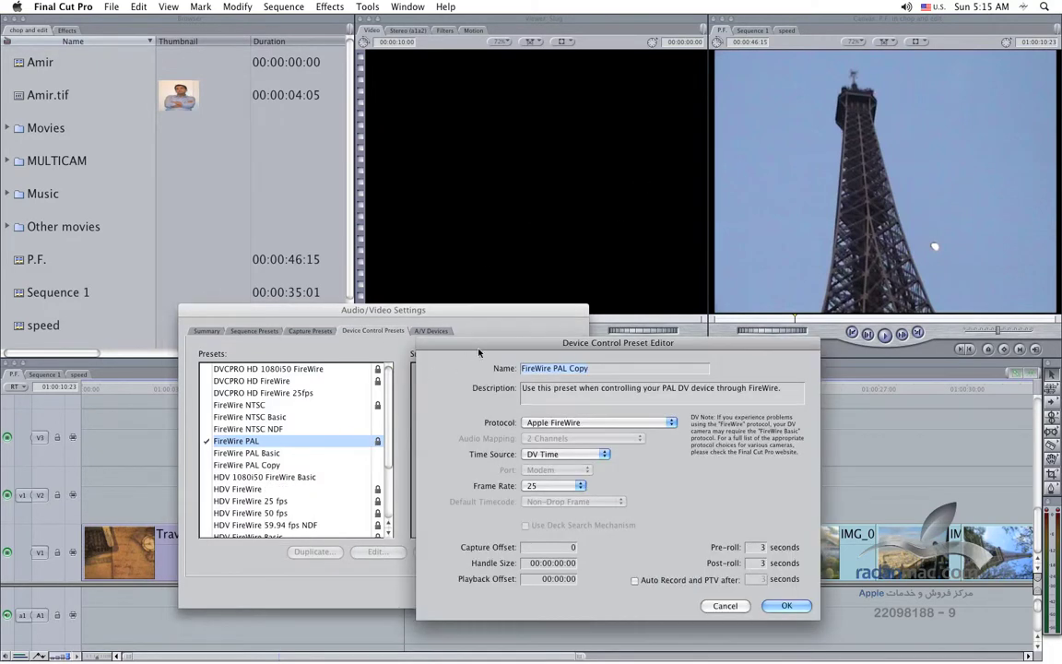
left_click(437, 371)
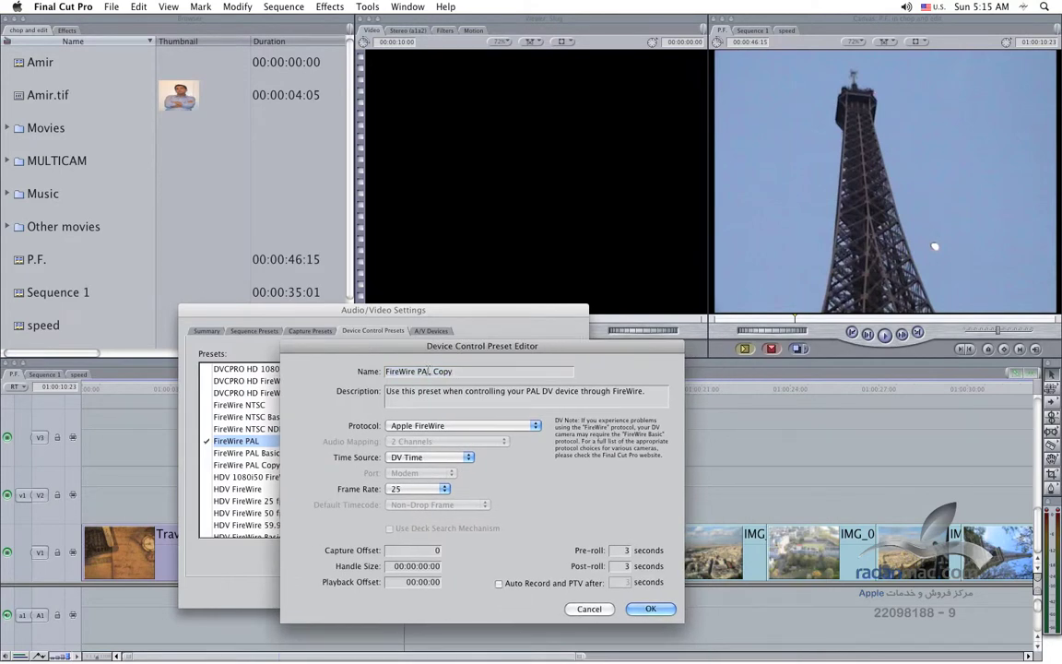
key("Delete")
key("Delete")
key("Delete")
type("Amir")
Keep Apple FireWire protocol, frame rate 25 and DV Time as time source
left_click(517, 425)
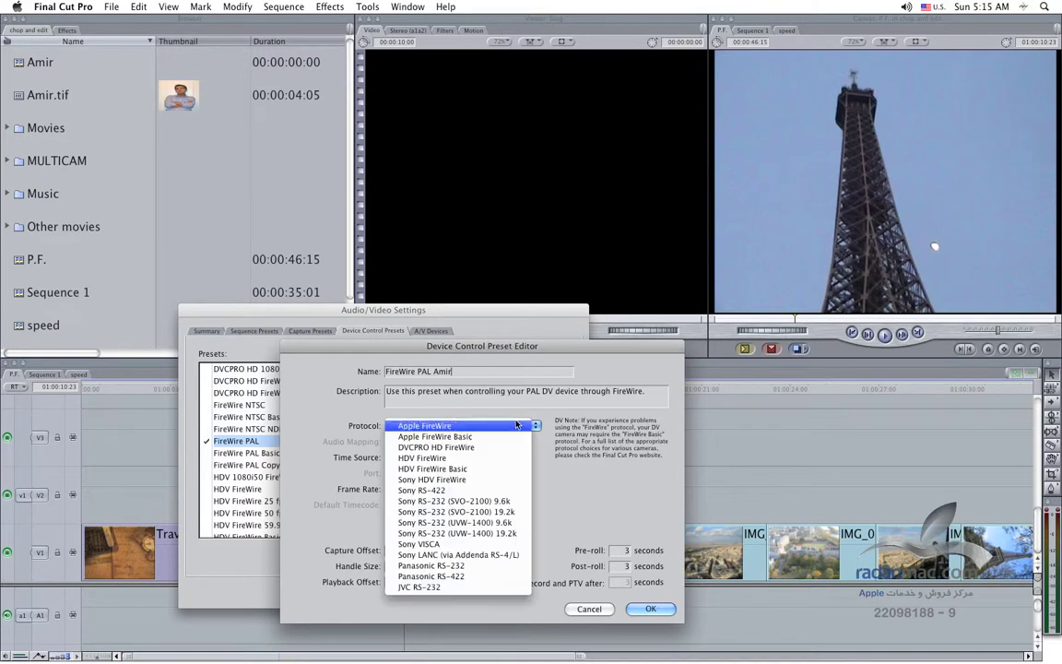
left_click(570, 428)
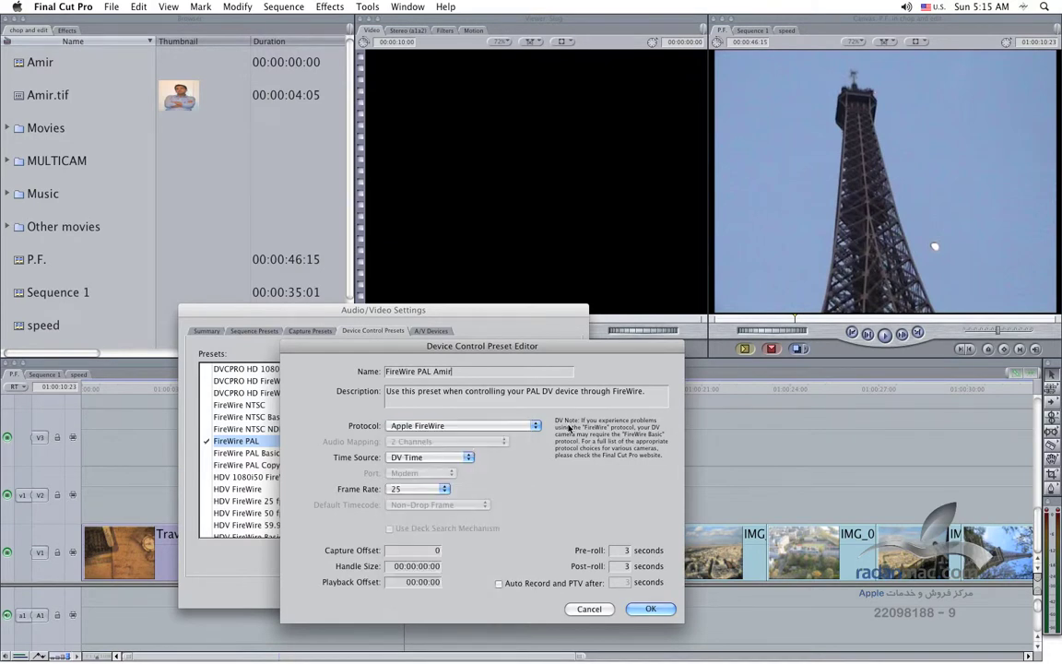
left_click(435, 490)
left_click(433, 493)
left_click(469, 455)
left_click(444, 459)
Try LTC as the time source, then revert to DV Time and keep frame rate 25
left_click(452, 459)
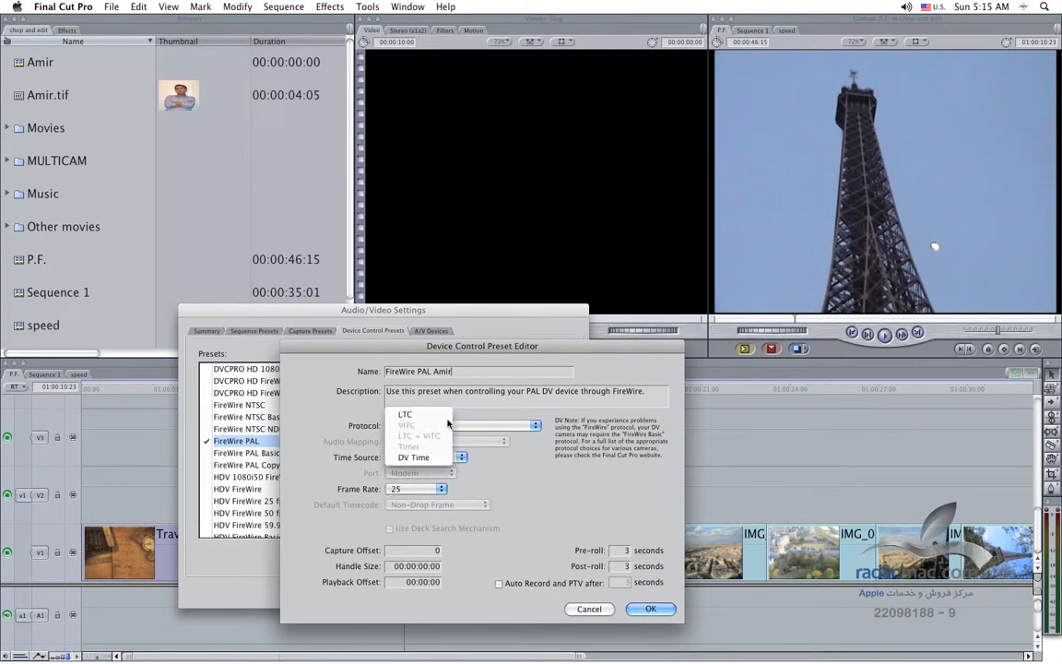
left_click(406, 414)
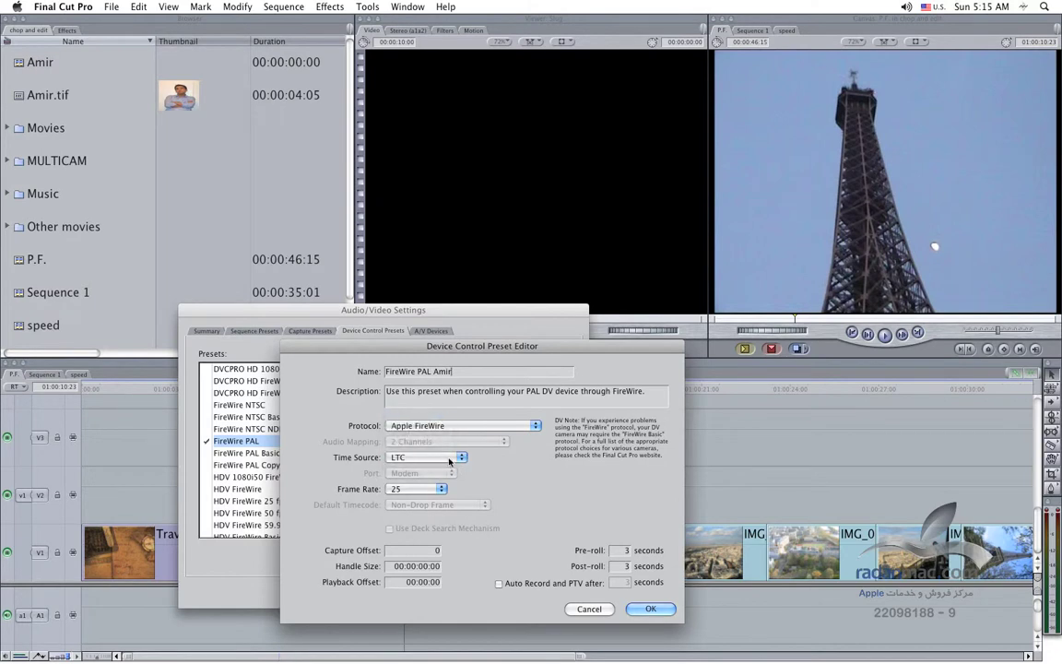
left_click(455, 460)
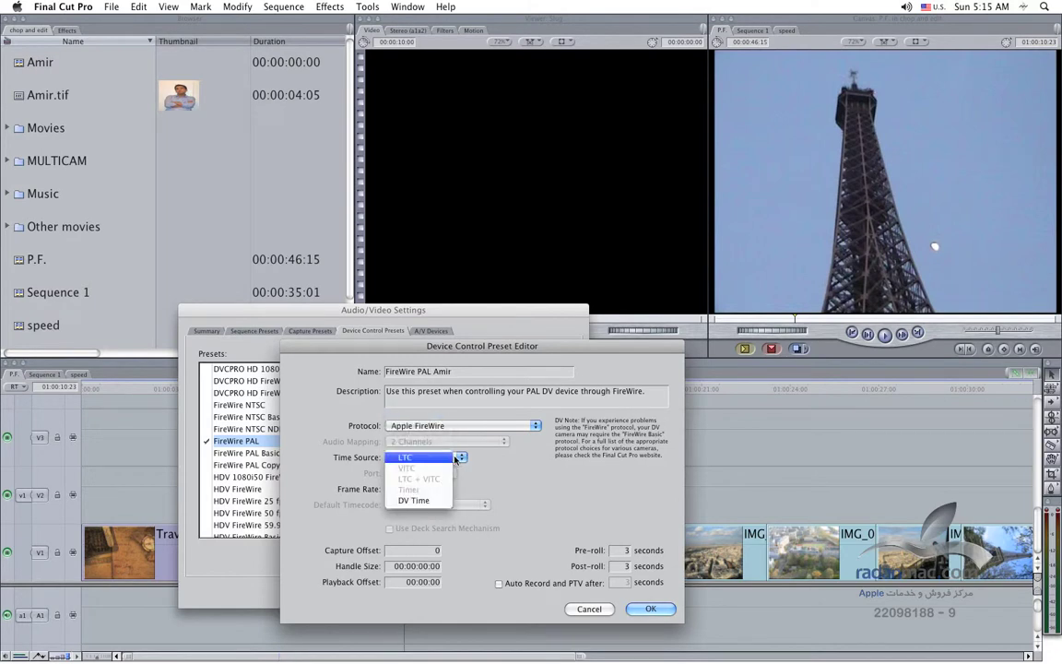
left_click(441, 501)
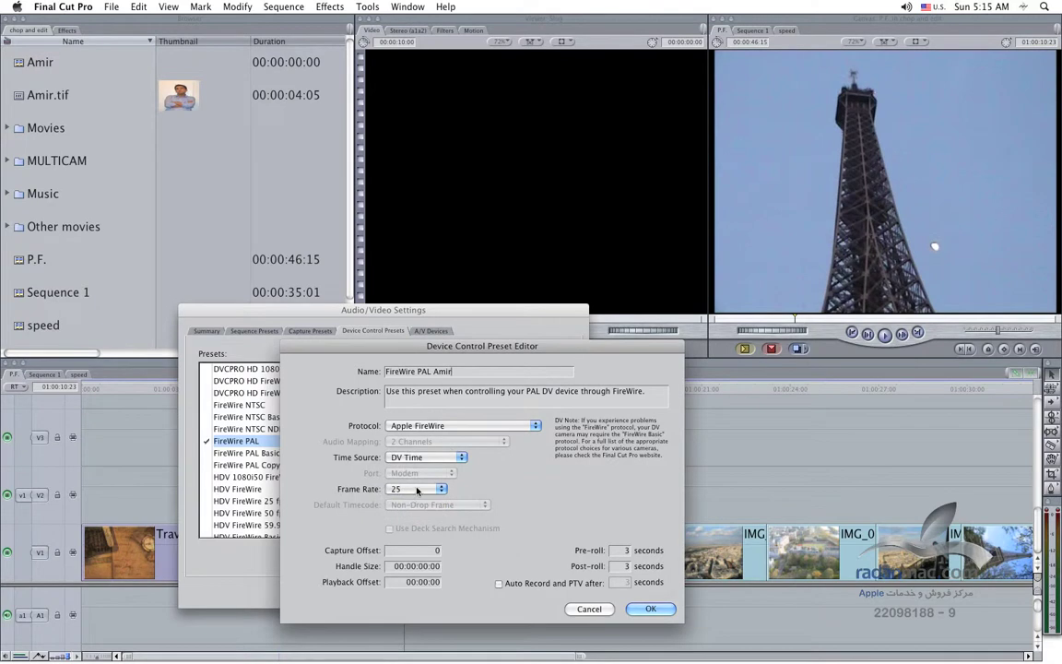
left_click(414, 488)
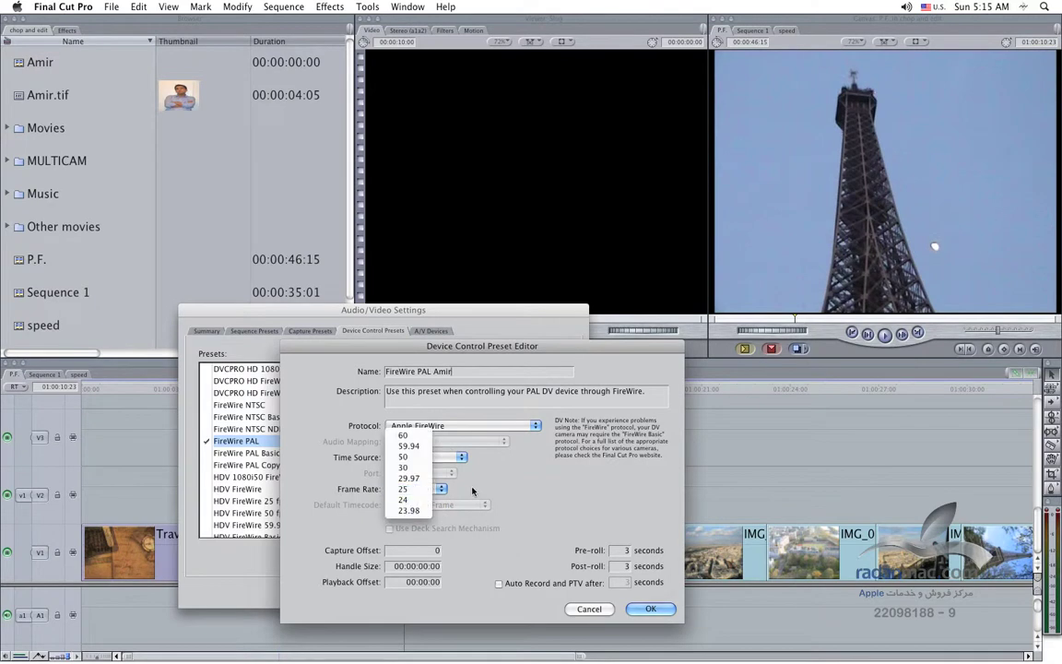
left_click(414, 490)
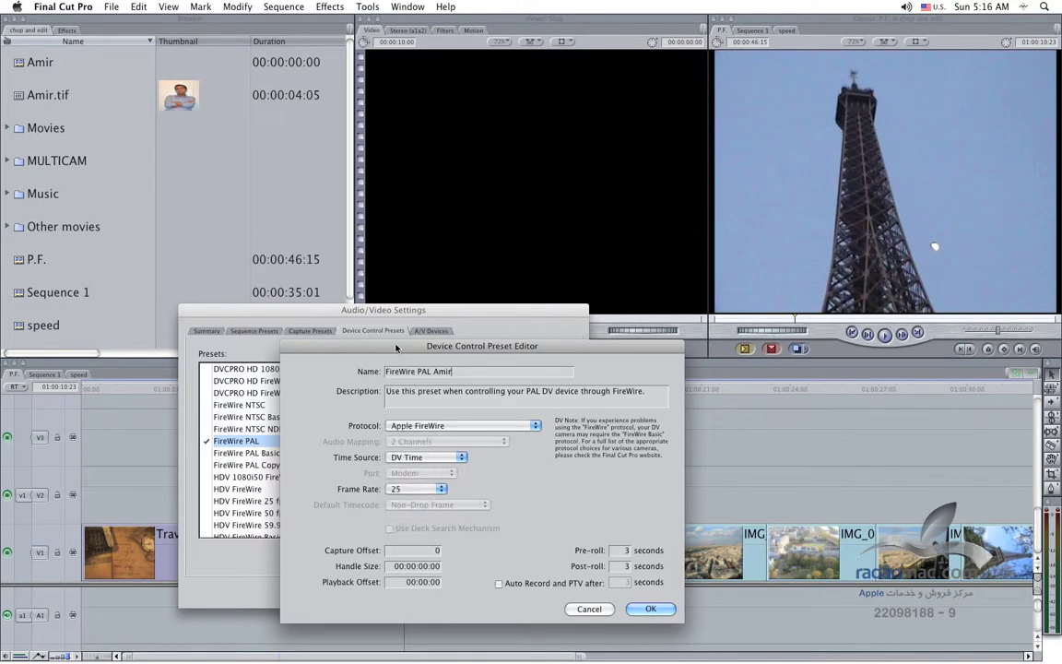
left_click_drag(396, 348, 412, 348)
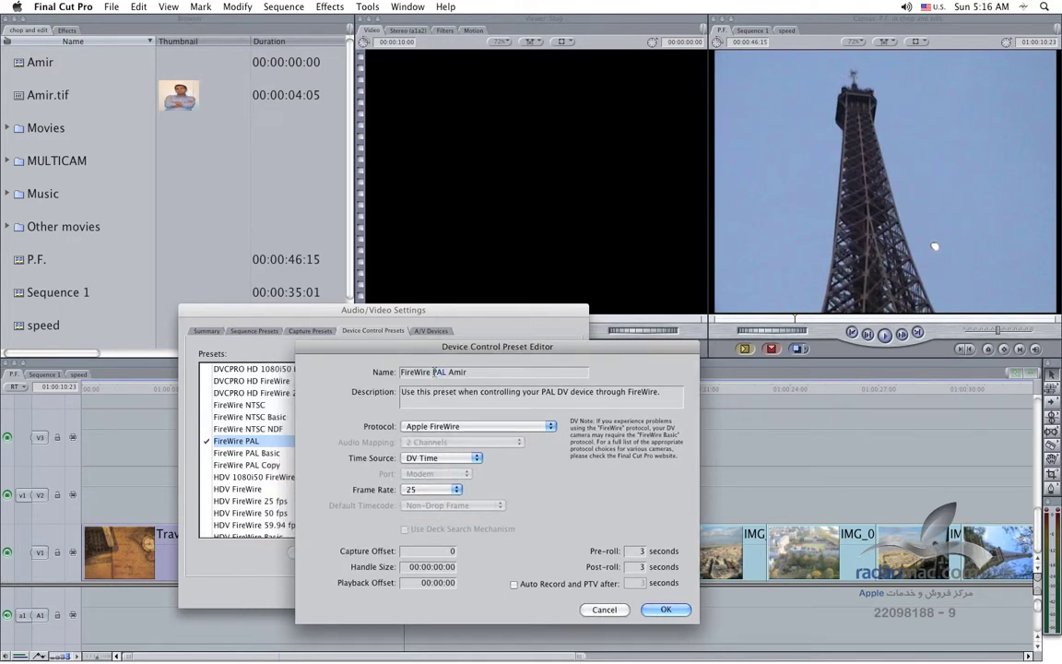
Add '60 fps' to the preset name, set frame rate to 60, and enable Auto Record
type("60fps")
key("BackSpace")
type("s")
key("Left")
key("Left")
key("Left")
left_click(444, 489)
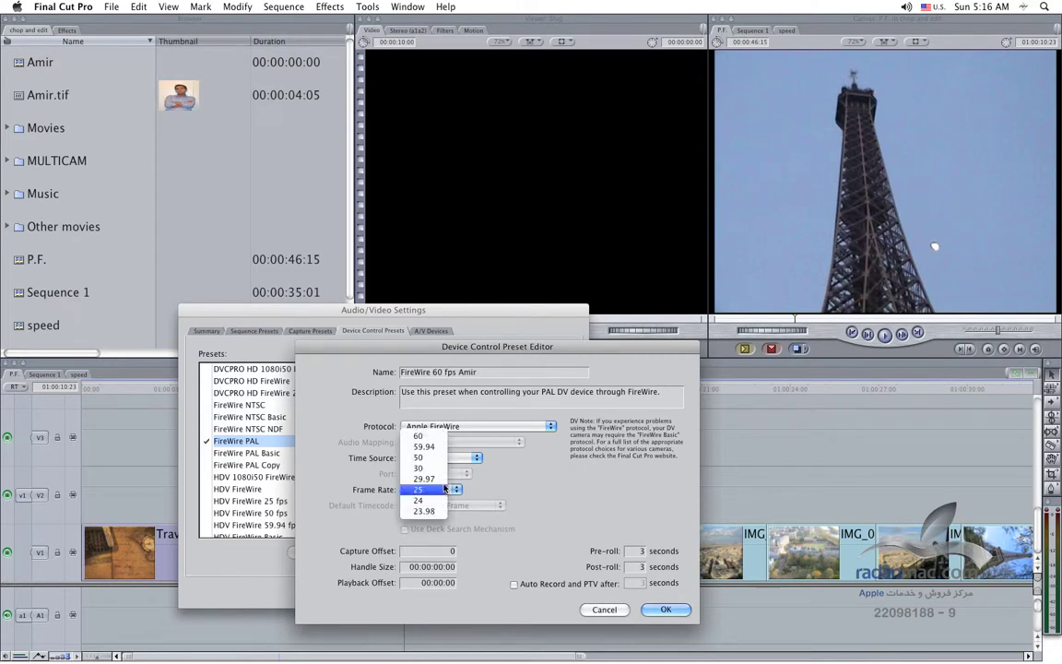
left_click(422, 441)
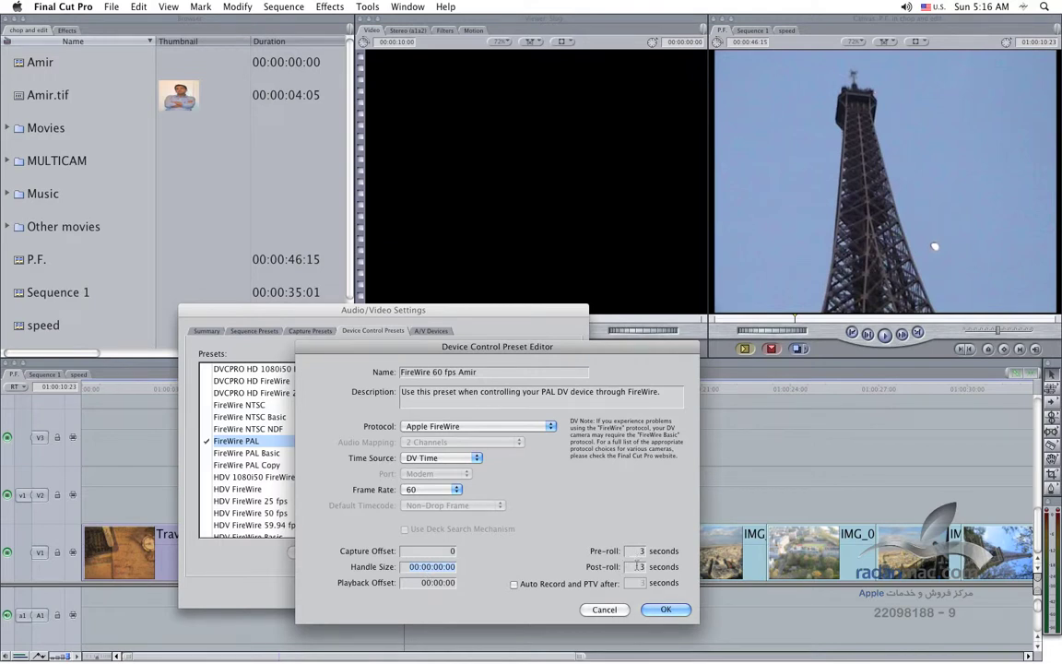
left_click(553, 585)
Cancel the preset editor and Audio/Video Settings without saving any changes
left_click(605, 609)
left_click(499, 595)
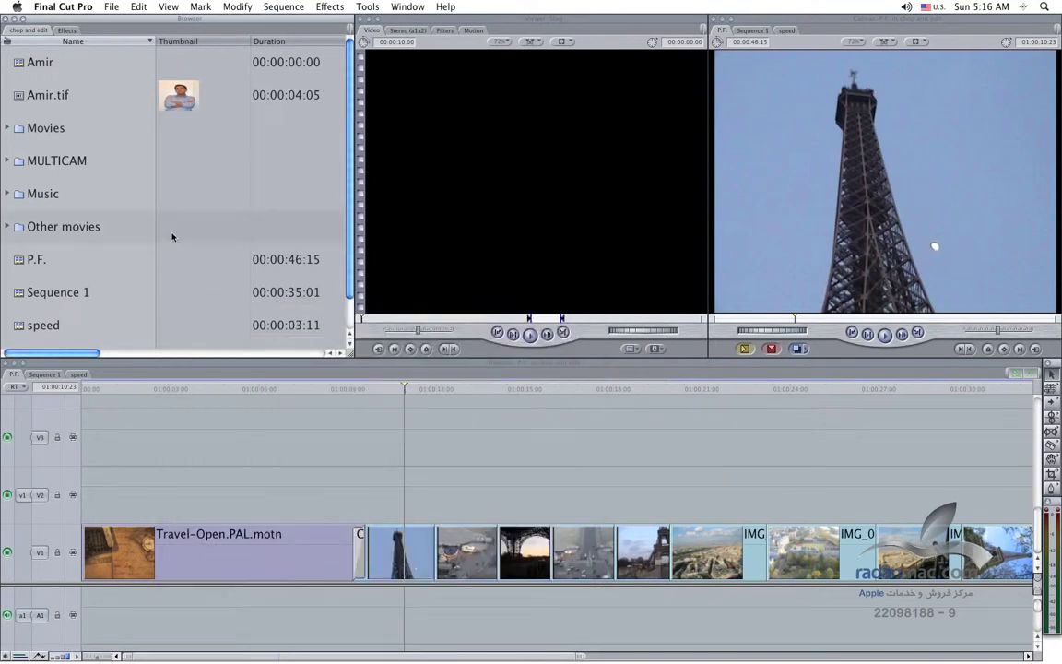
left_click(65, 8)
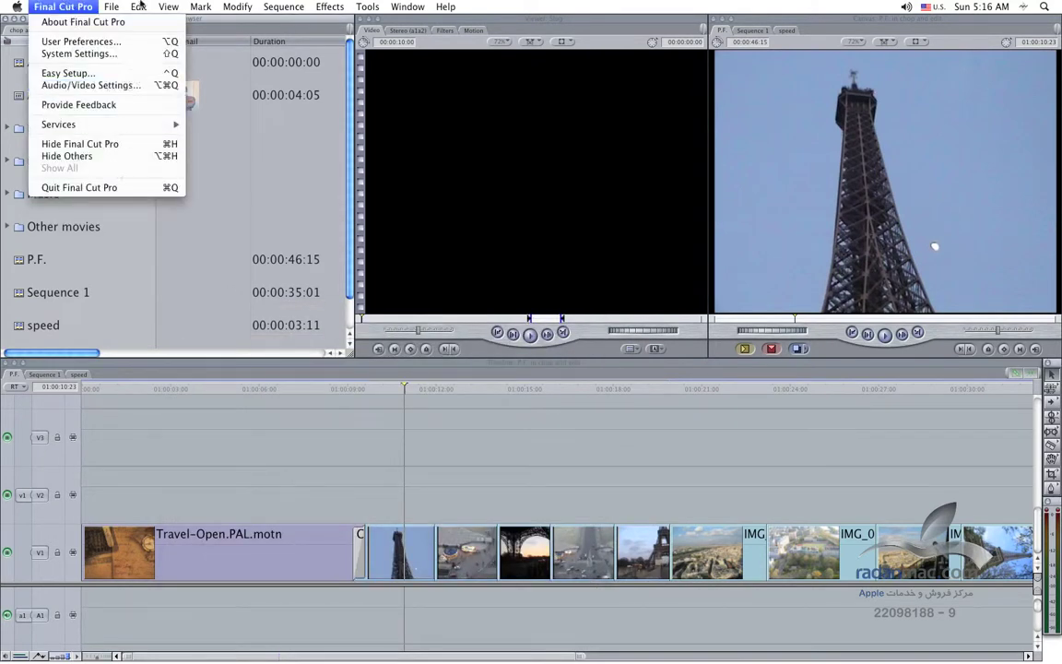
mouse_move(110, 8)
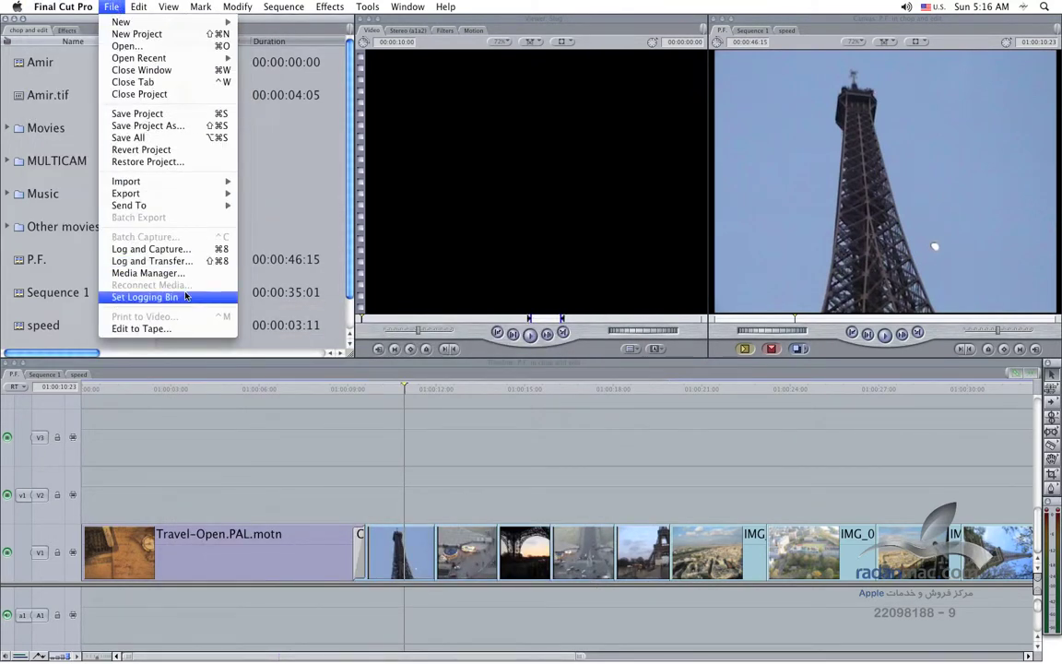
left_click(276, 429)
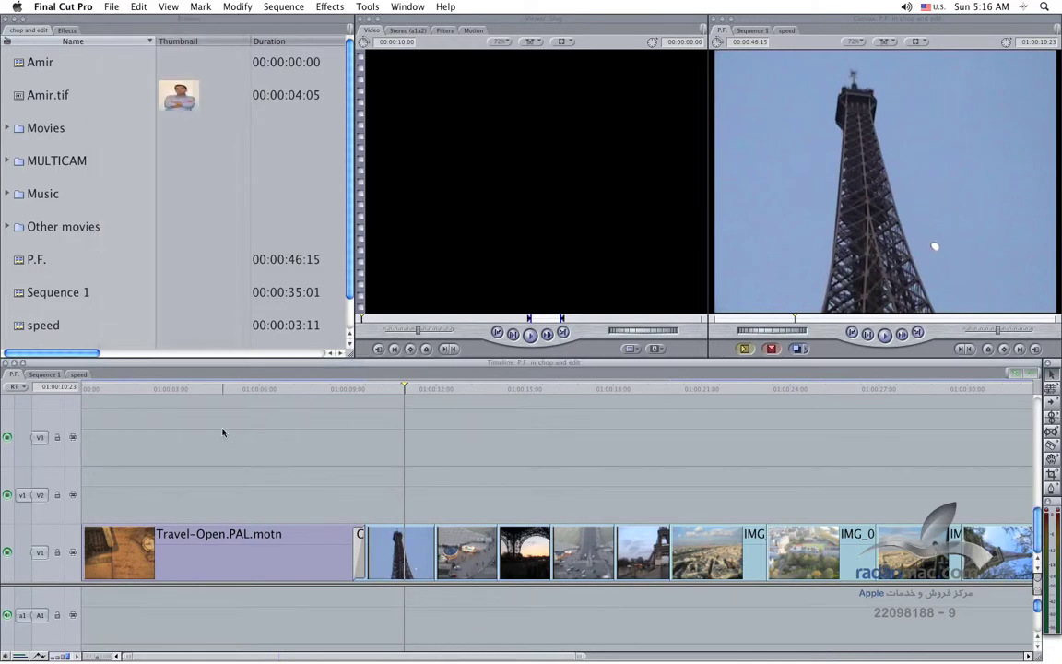
In File > Print to Video, tick Automatically Start Recording, then dismiss the dialog
left_click(108, 6)
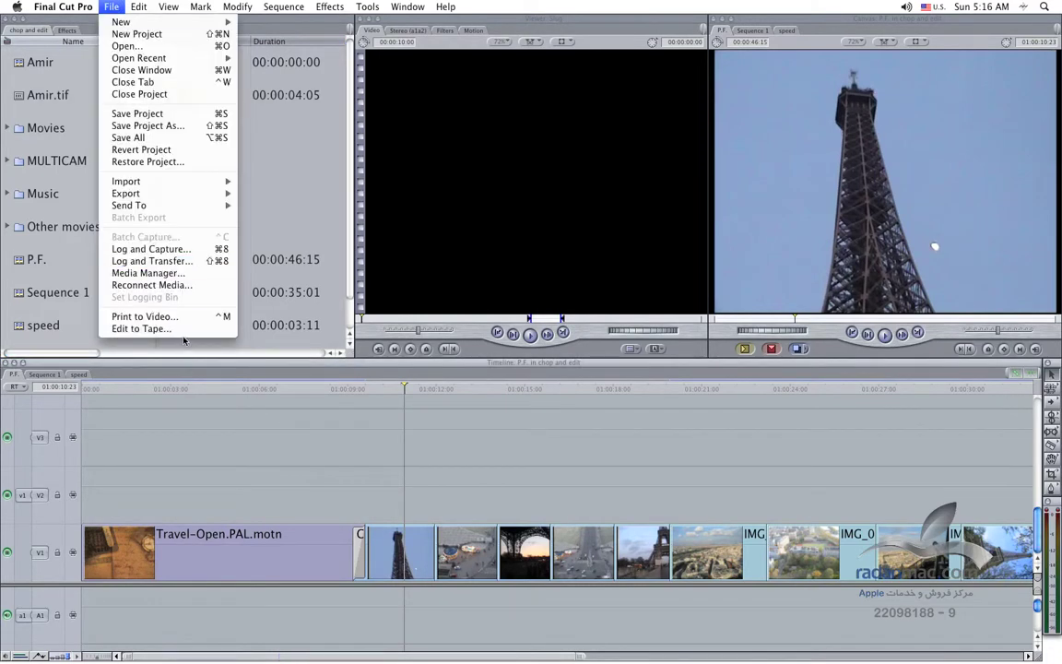
left_click(388, 392)
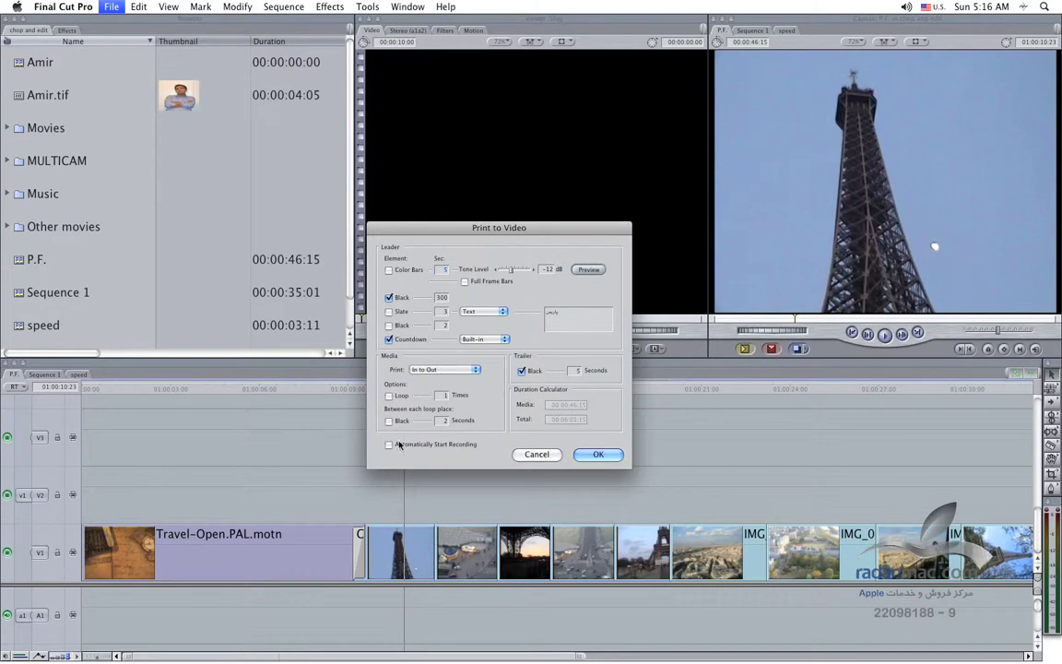
left_click(441, 446)
left_click(520, 452)
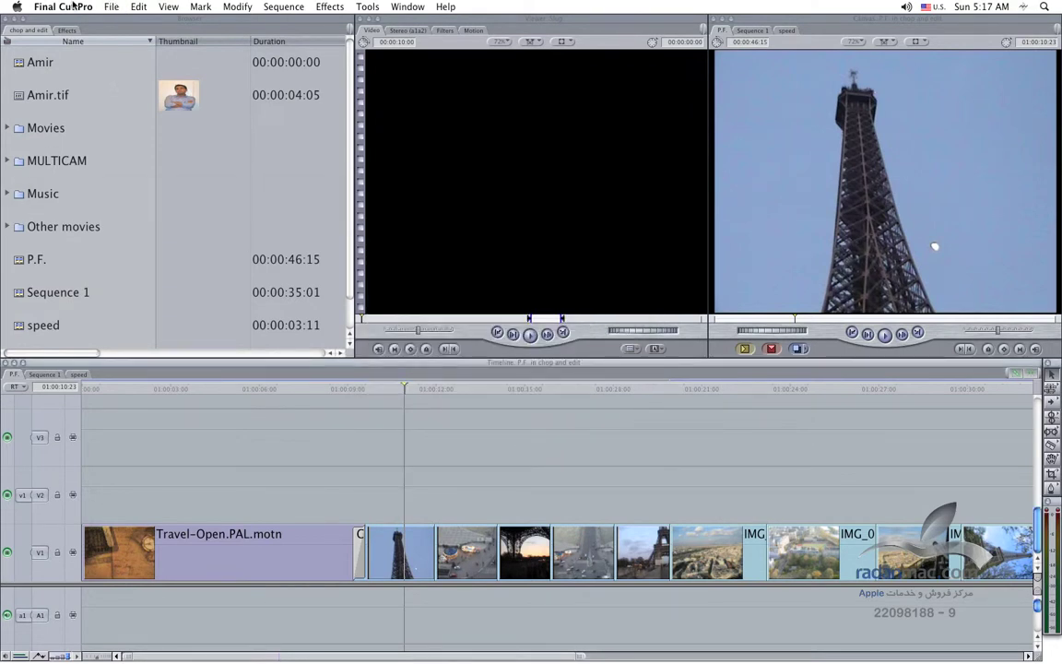
Reopen Audio/Video Settings and make an editable copy of the FireWire PAL device preset
left_click(64, 6)
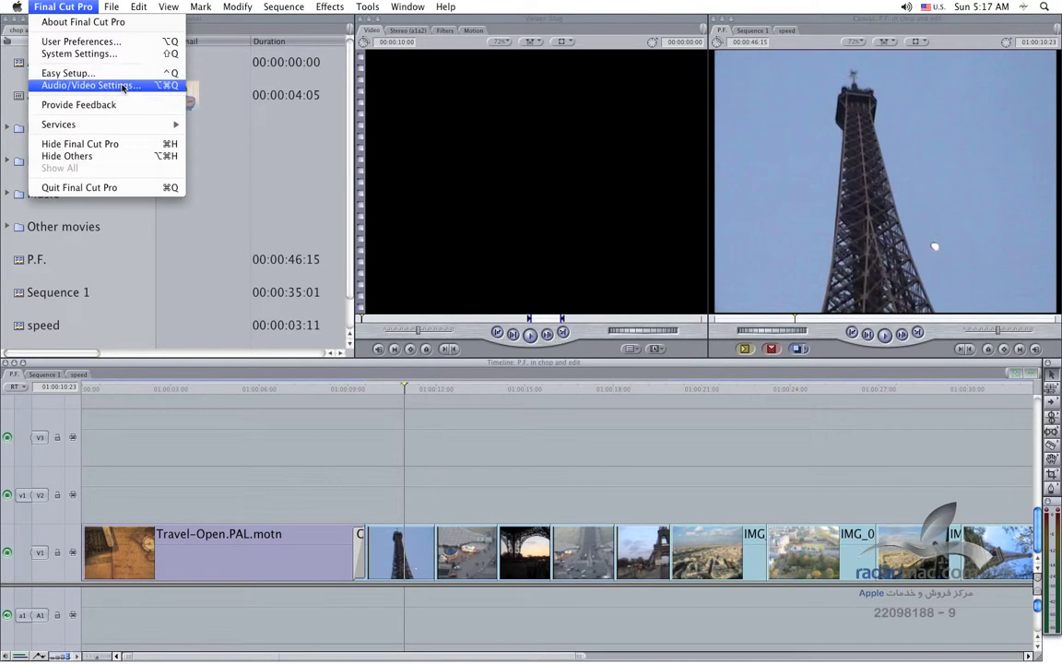
left_click(129, 84)
left_click(373, 330)
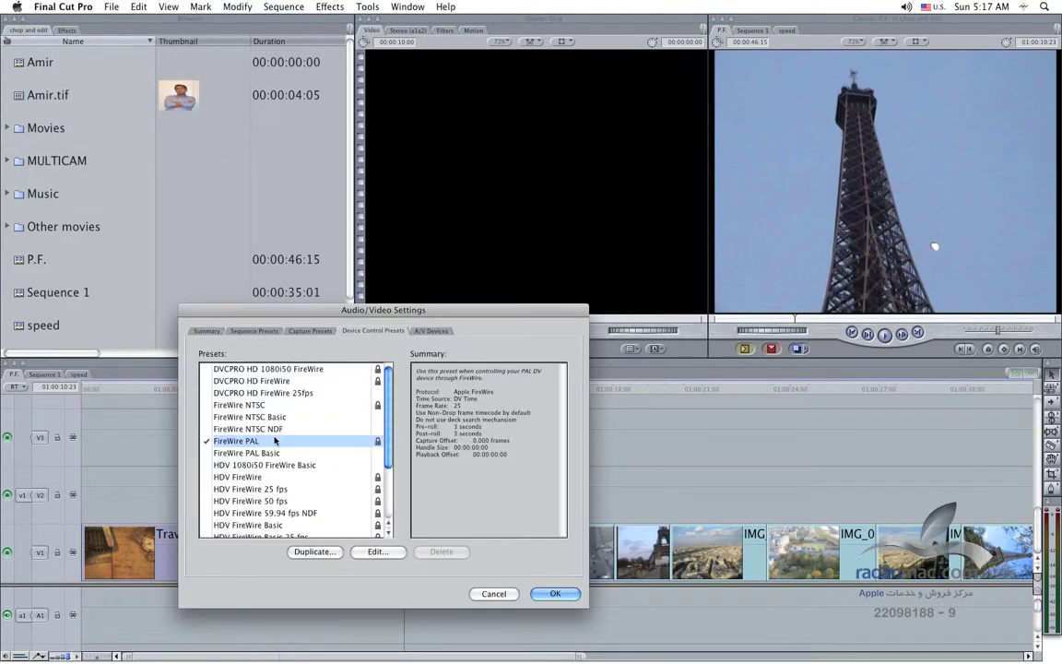
left_click(377, 551)
left_click(634, 179)
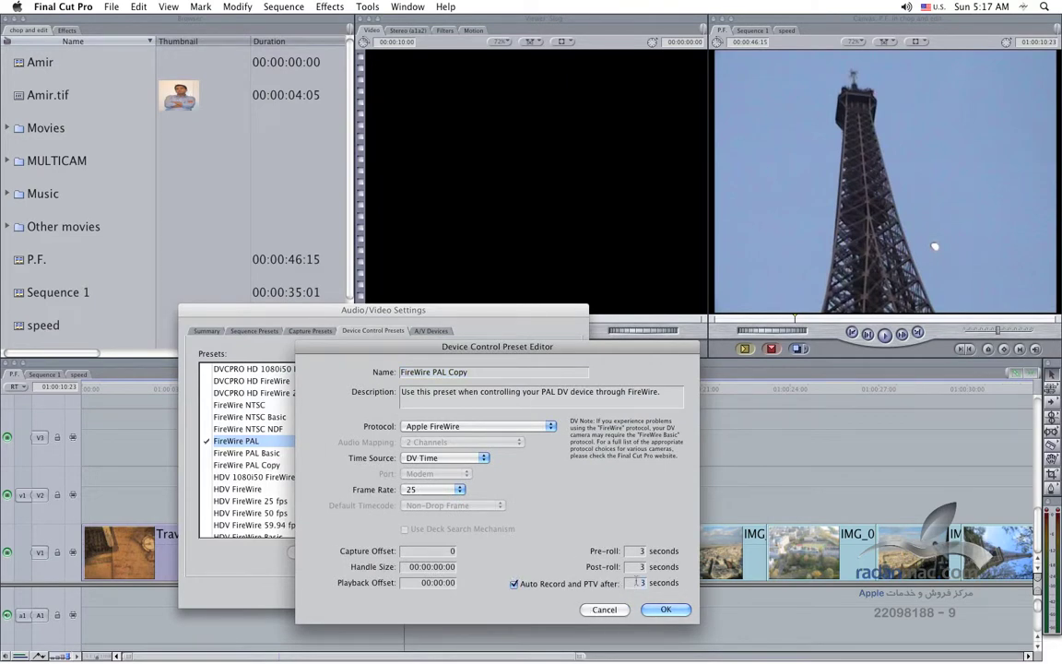
Glance at the Keynote slide, then close the copied preset's editor without saving
left_click(605, 612)
left_click_drag(399, 356, 472, 358)
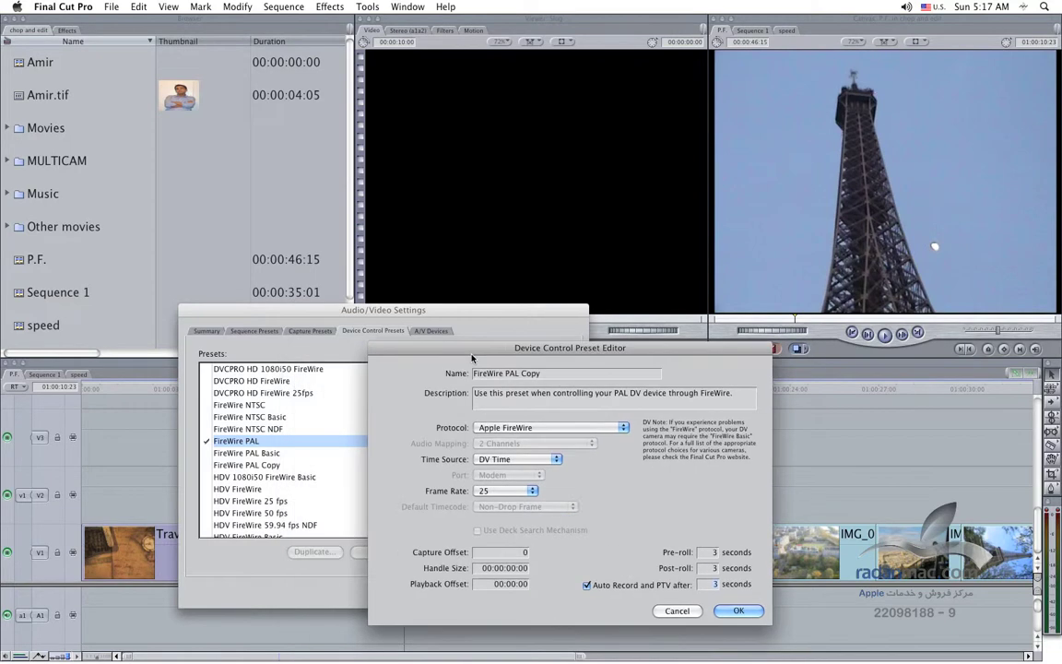
key("super+Tab")
left_click_drag(476, 356, 463, 356)
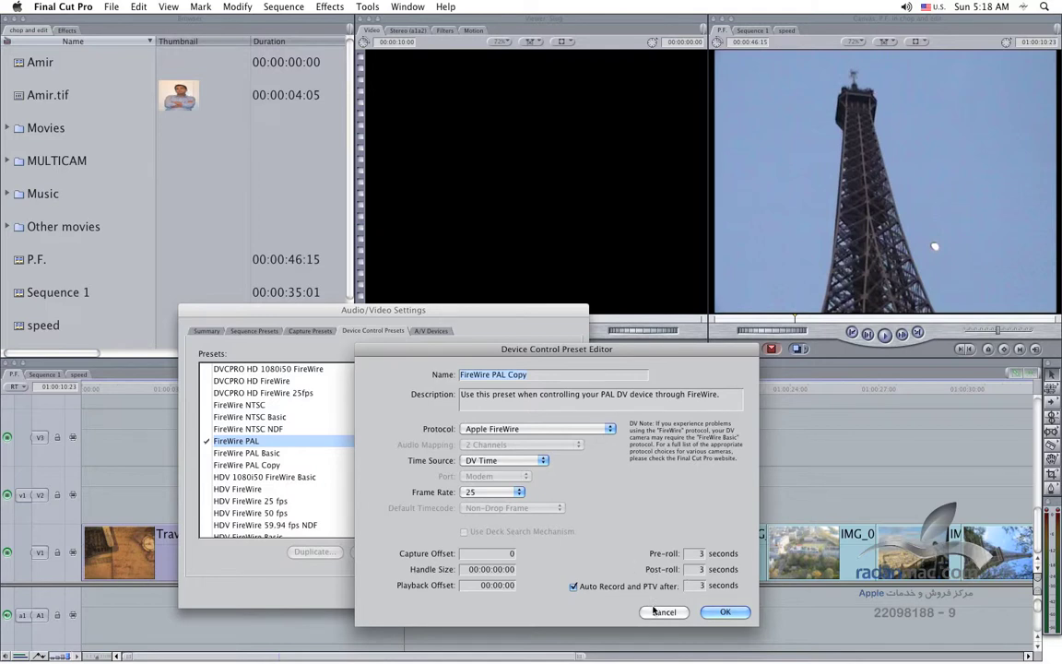
left_click(660, 612)
mouse_move(310, 311)
left_mouse_down()
mouse_move(400, 309)
mouse_move(363, 291)
left_mouse_up()
On Capture Presets, open DV PAL 48 kHz and accept creating its editable copy
left_click(399, 329)
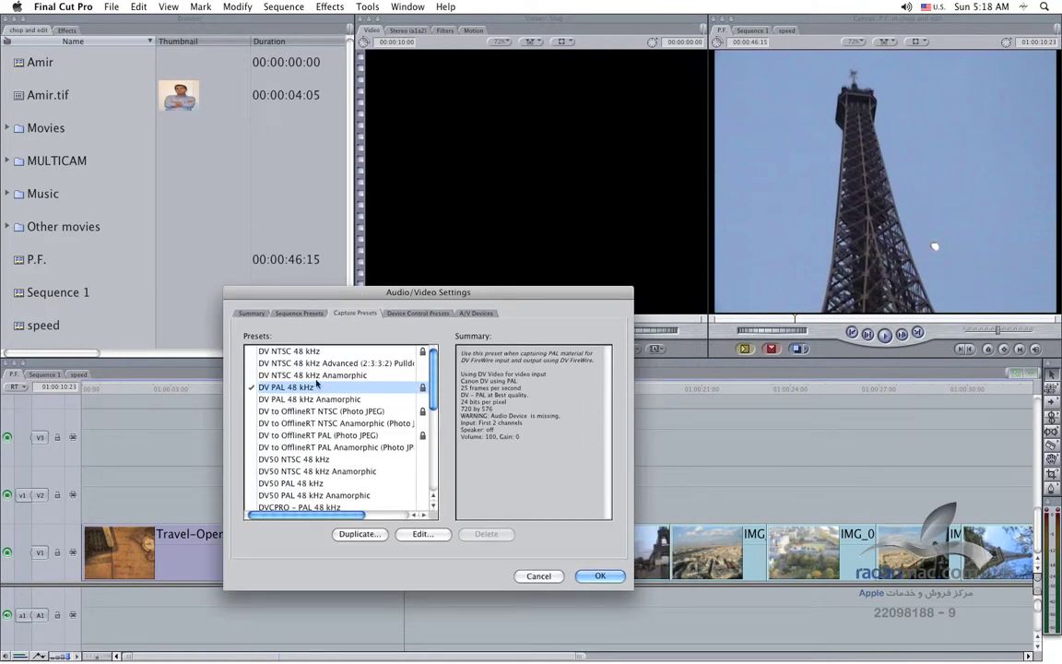
left_click(403, 314)
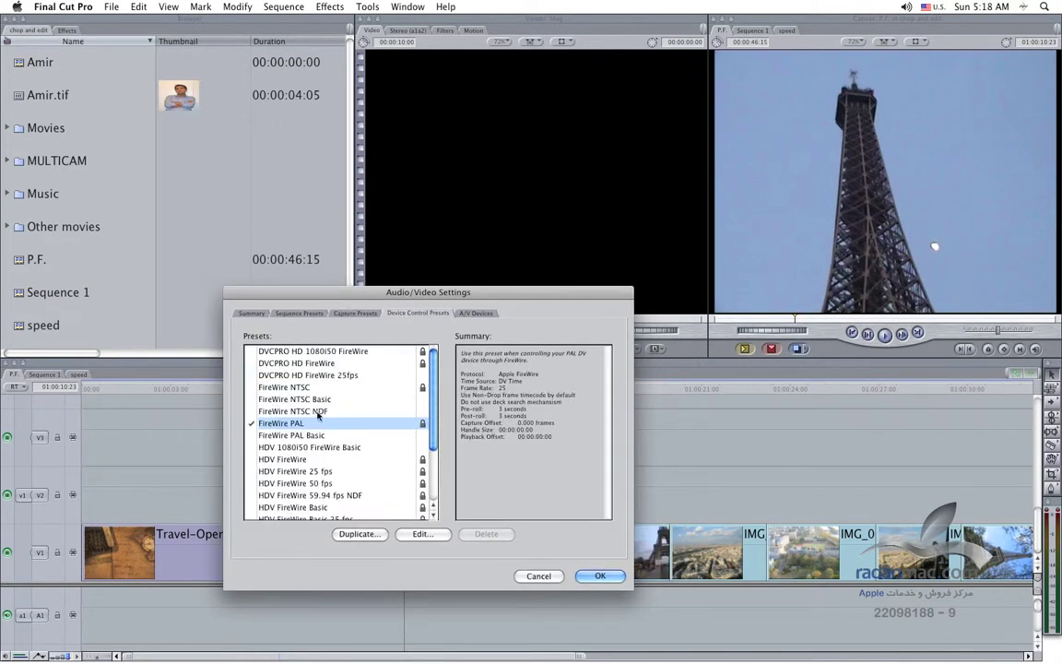
left_click(355, 313)
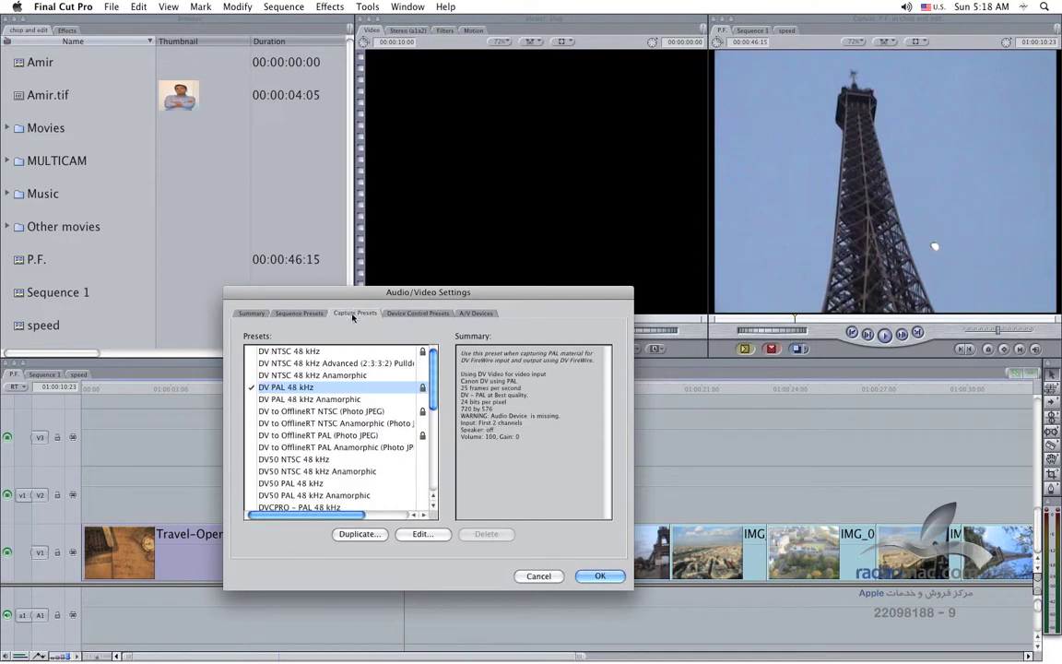
double_click(314, 388)
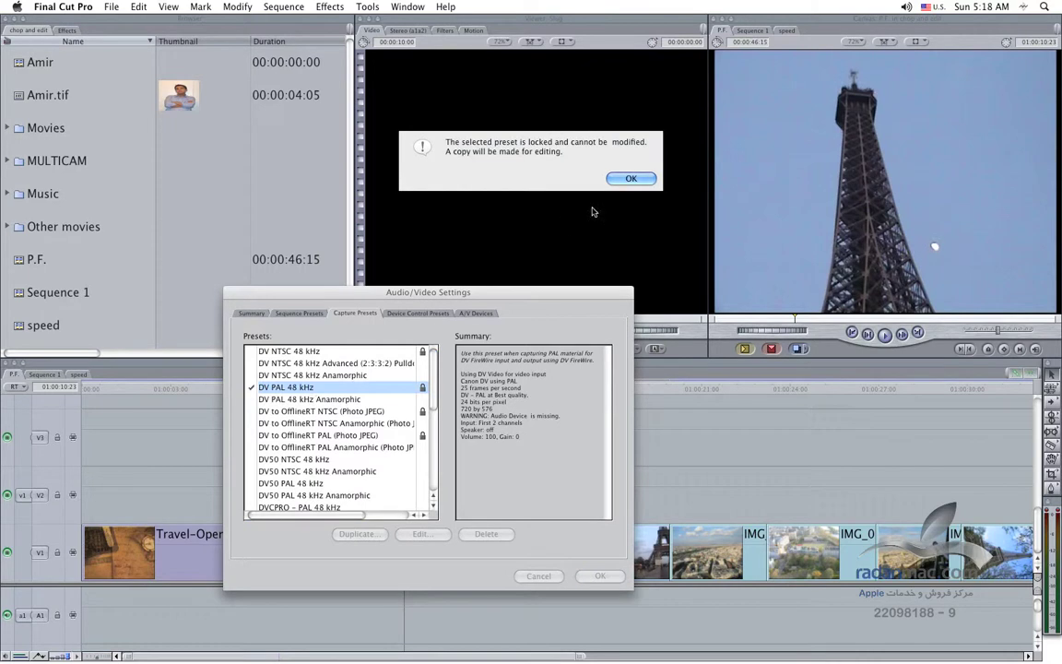
left_click(632, 179)
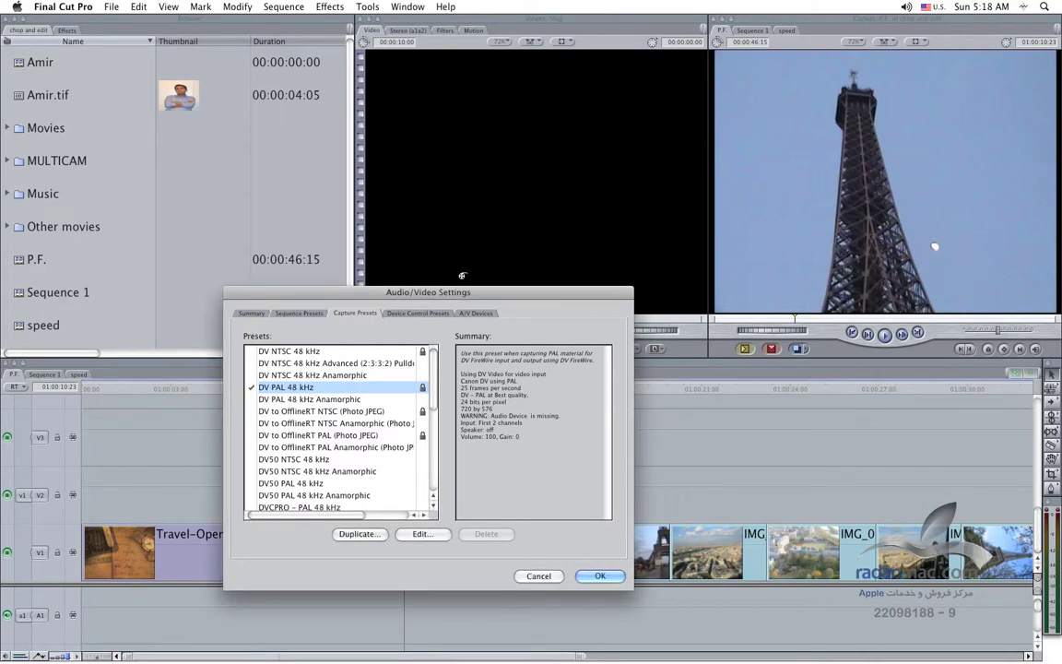
left_click_drag(420, 296, 556, 310)
Review Digitizer and CCIR 601 / DV PAL (5:4) aspect ratio options unchanged, then cancel the editor
left_click(534, 432)
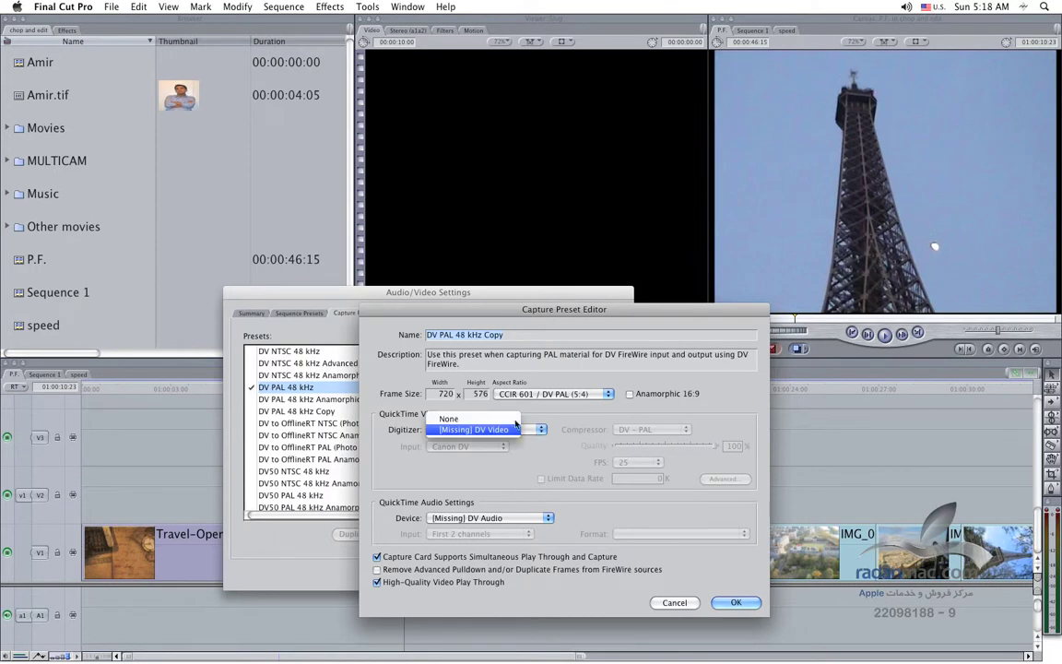
left_click(558, 426)
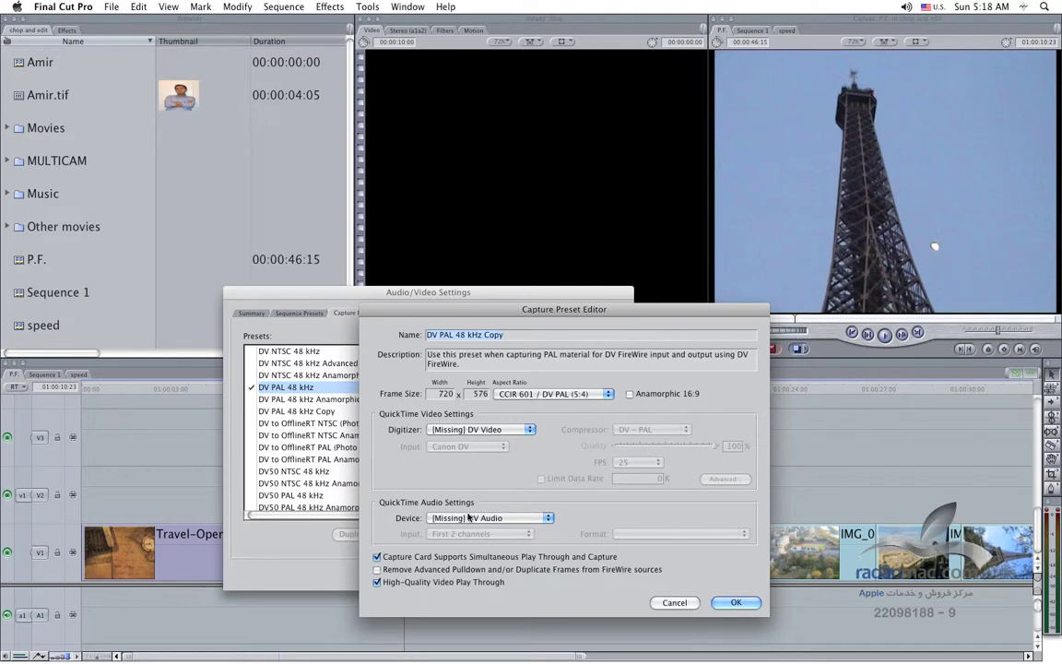
left_click(556, 395)
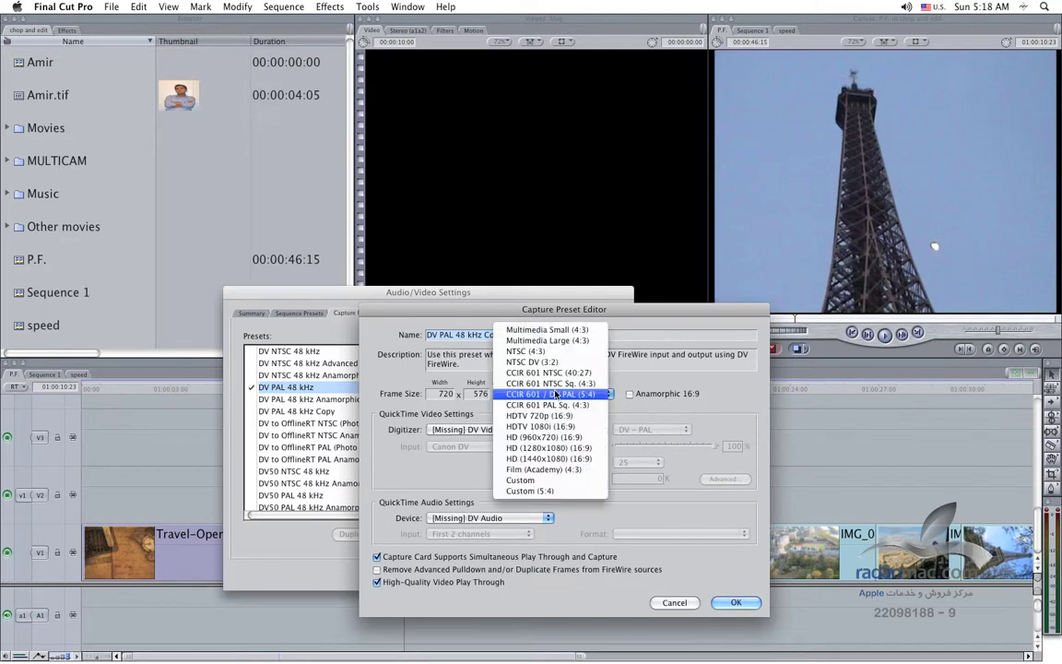
left_click(447, 399)
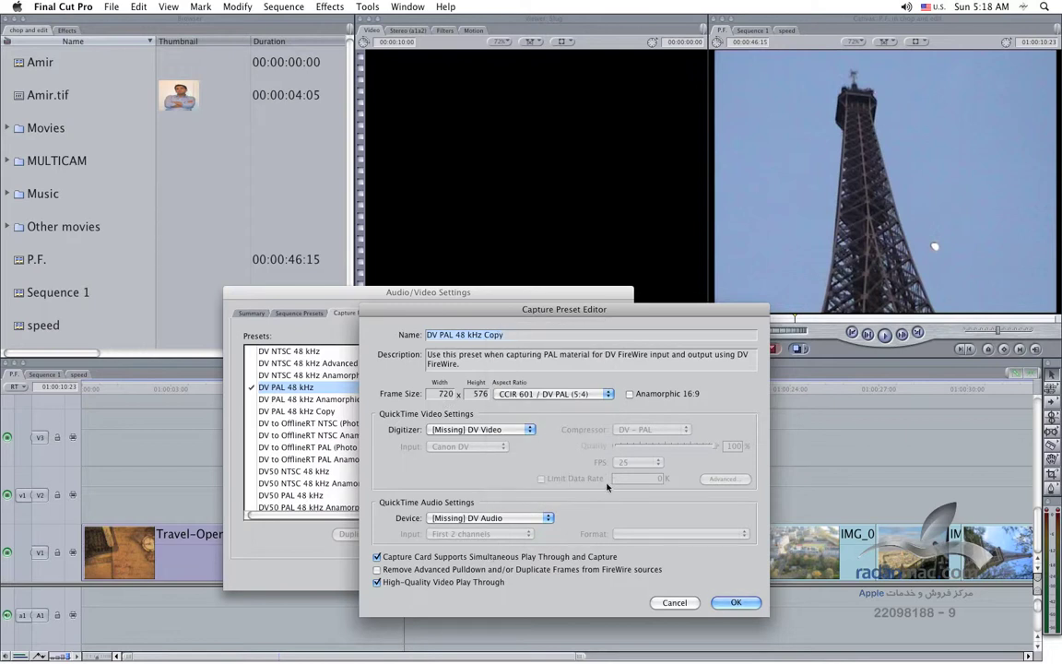
left_click_drag(455, 317, 469, 319)
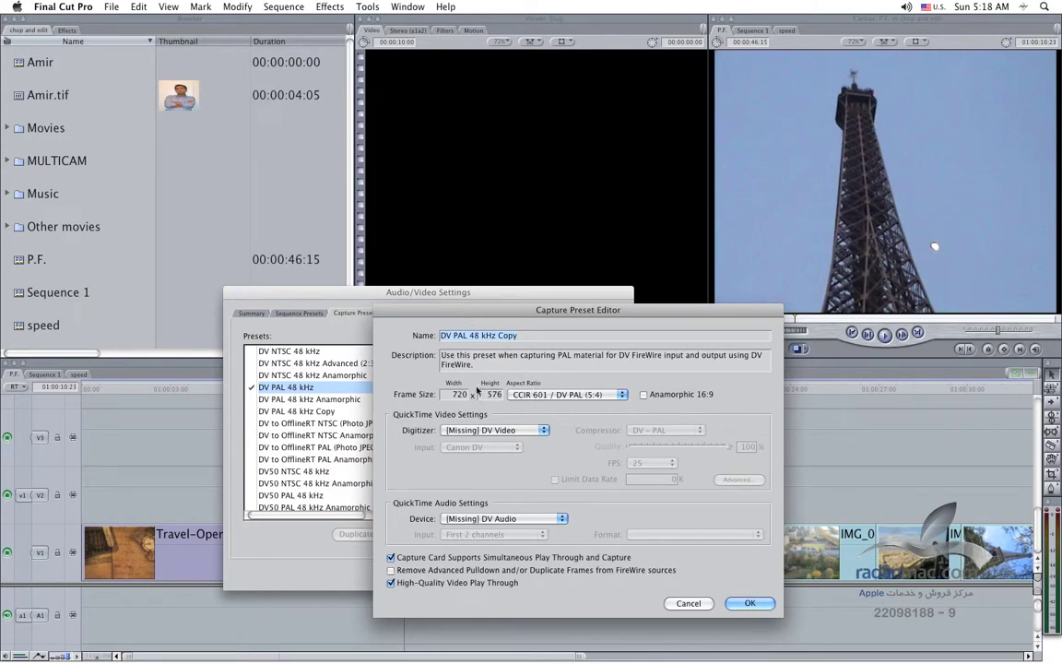
left_click_drag(476, 313, 510, 322)
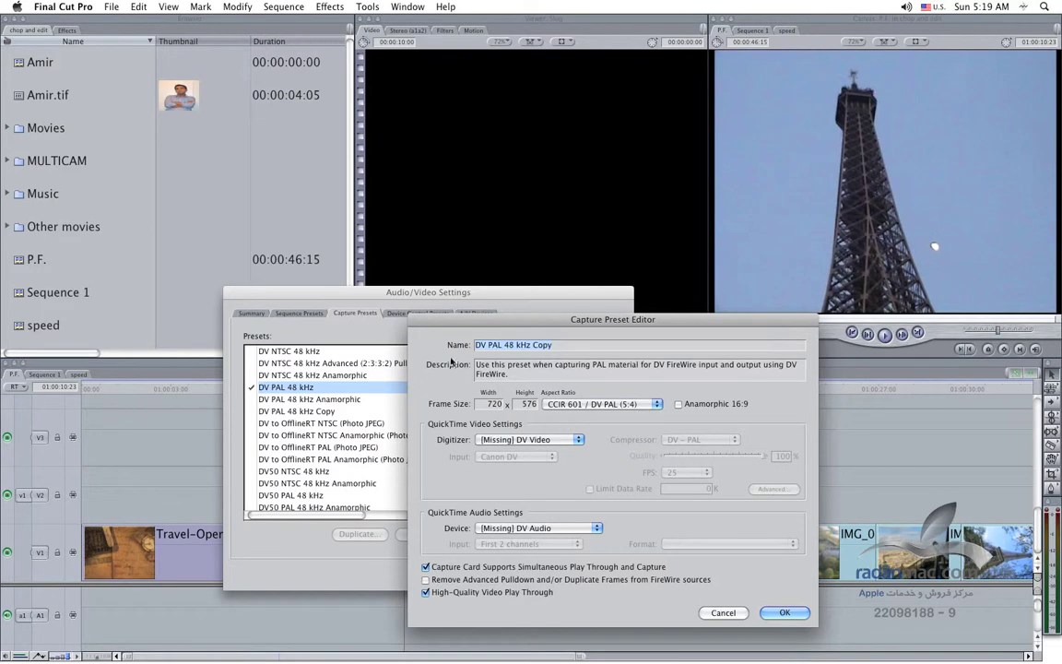
left_click(727, 613)
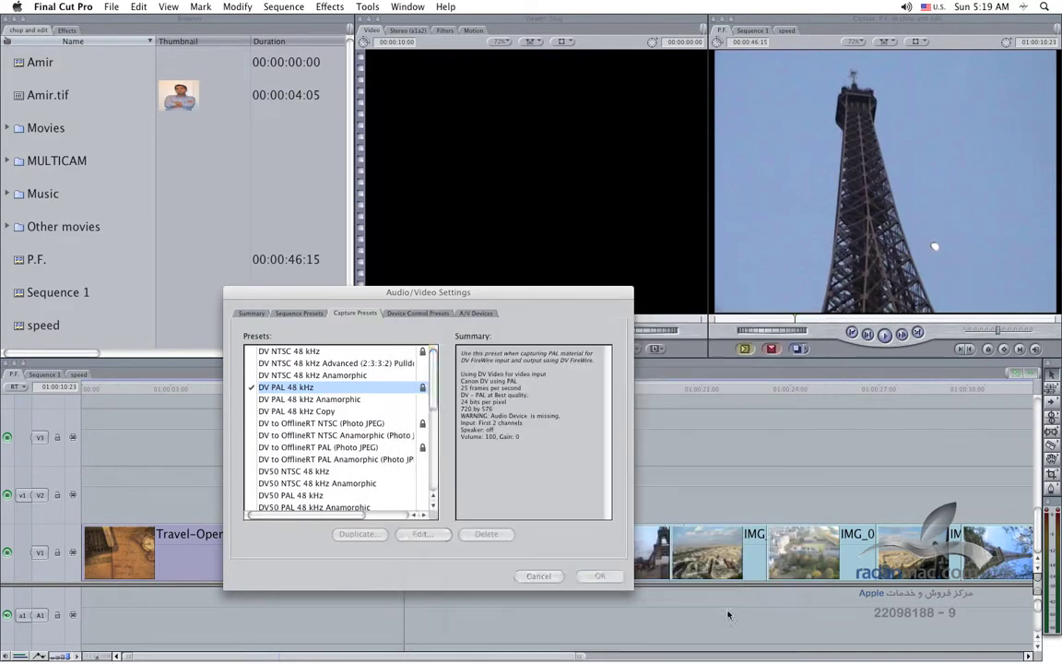
Read the ProRes 422 (HQ) 1280x720 30p sequence preset summary, view Capture Presets, then cancel the dialog
left_click(299, 312)
mouse_move(353, 300)
left_mouse_down()
mouse_move(377, 277)
mouse_move(322, 248)
left_mouse_up()
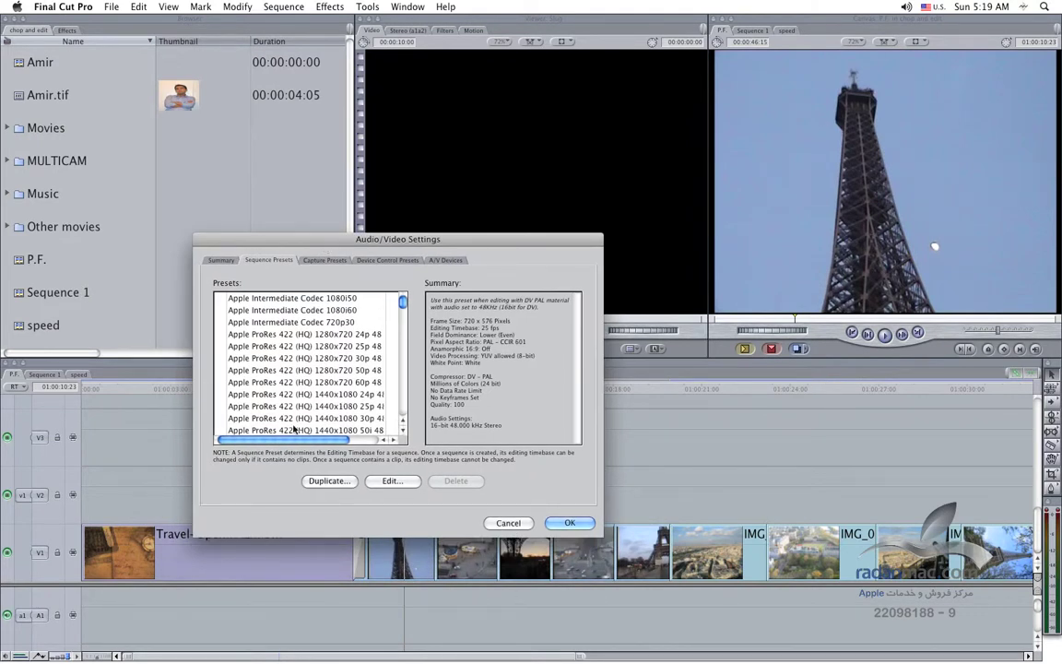
left_click(325, 357)
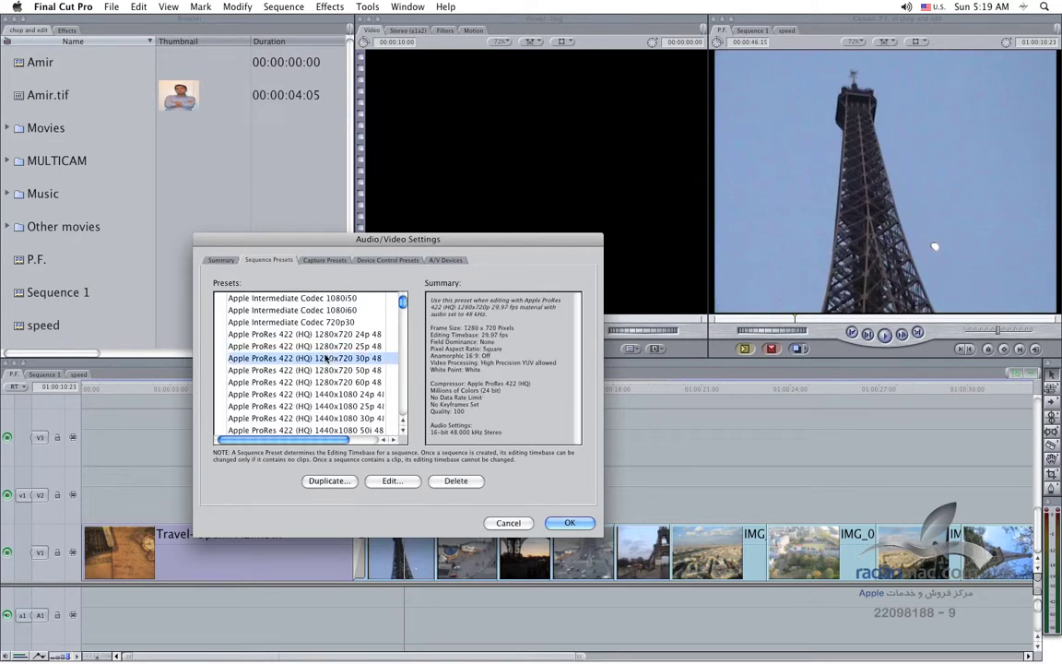
scroll(325, 357, "down", 5)
scroll(325, 358, "down", 5)
scroll(325, 358, "down", 5)
scroll(325, 358, "down", 5)
scroll(325, 358, "up", 15)
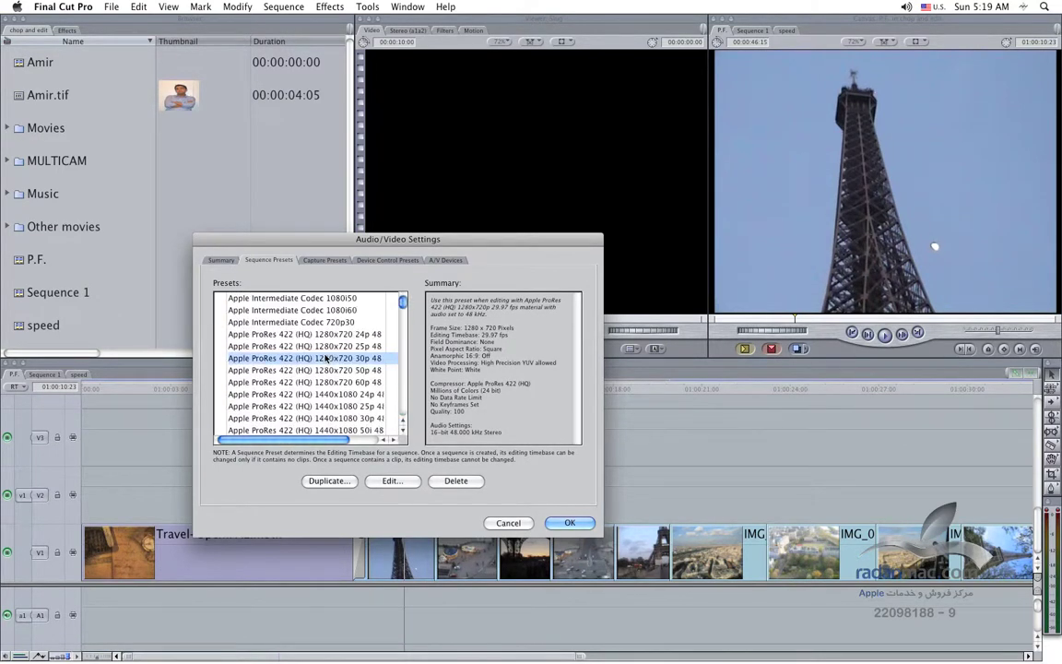
left_click(343, 261)
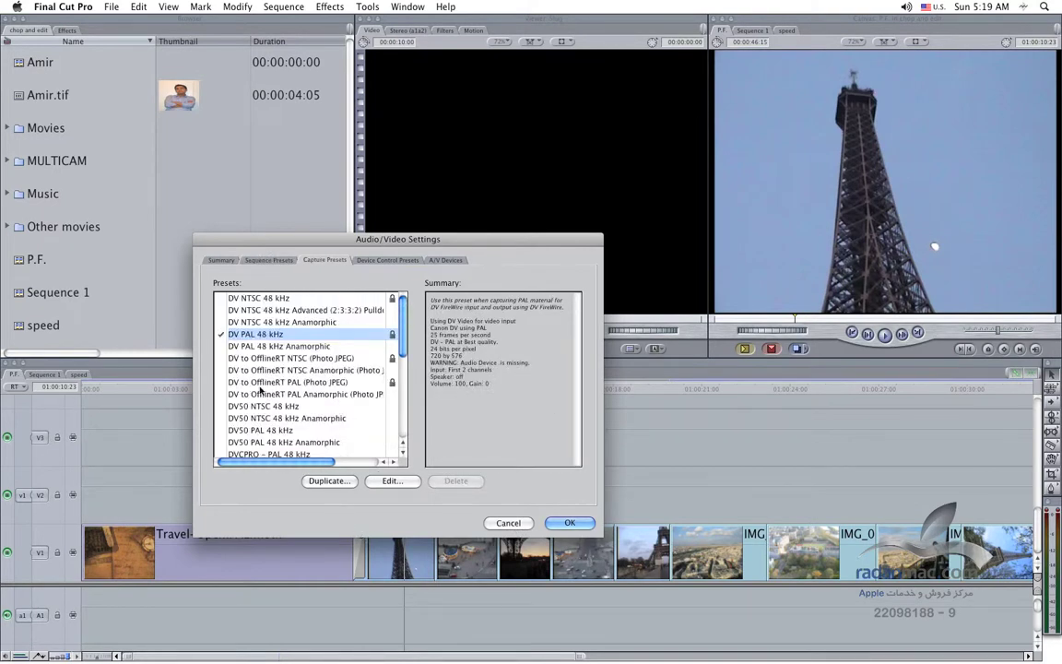
left_click(509, 522)
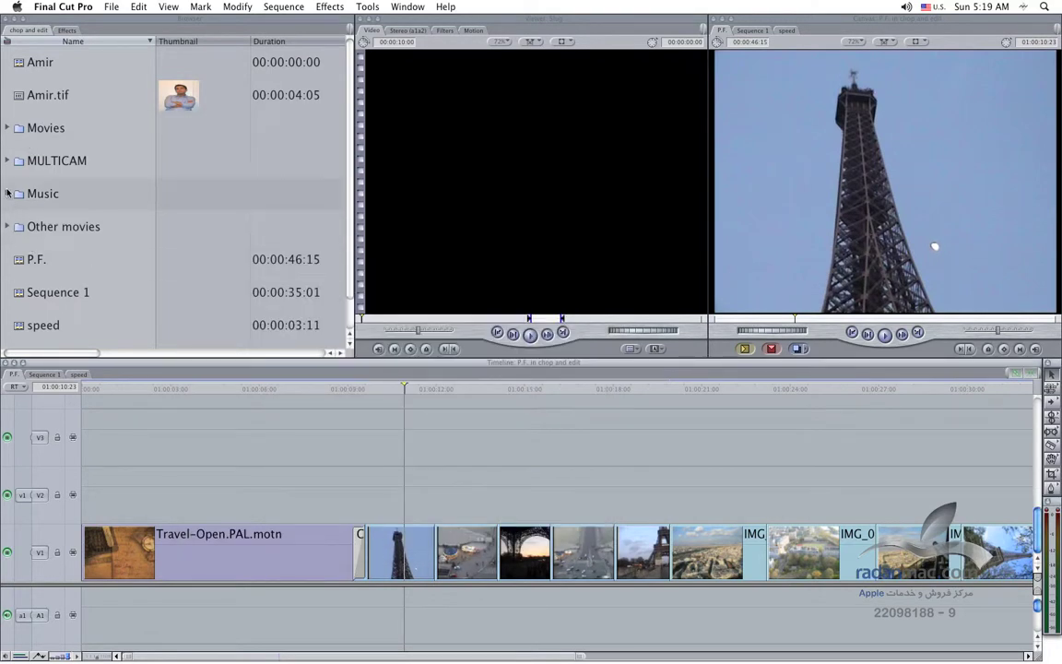
Expand the Movies bin and select the eiffel shine clip
left_click(9, 133)
left_click(8, 130)
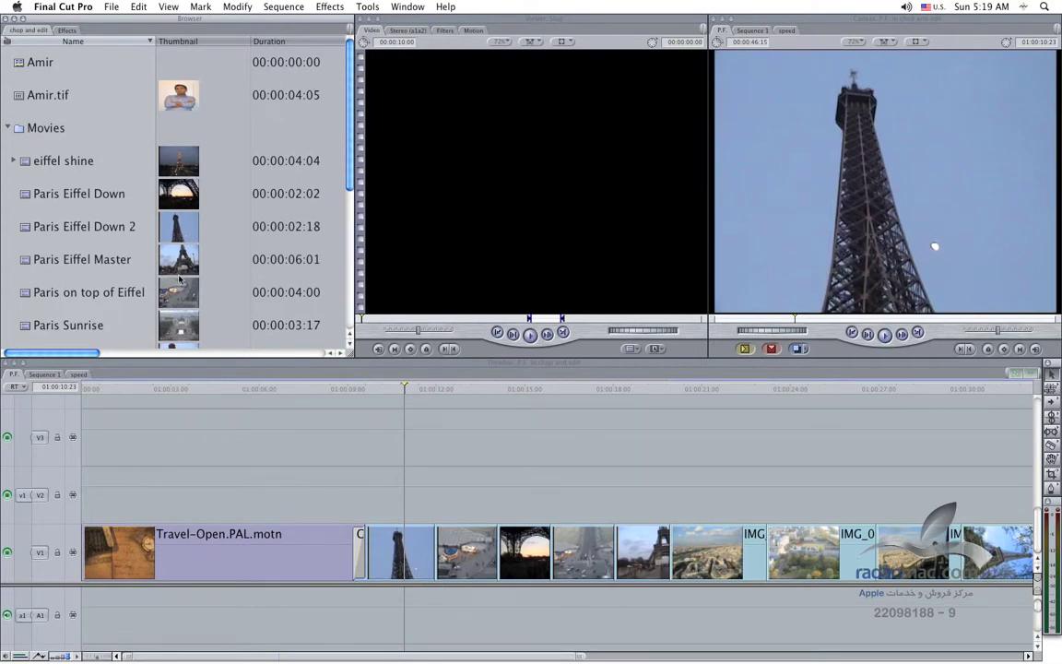
left_click(80, 166)
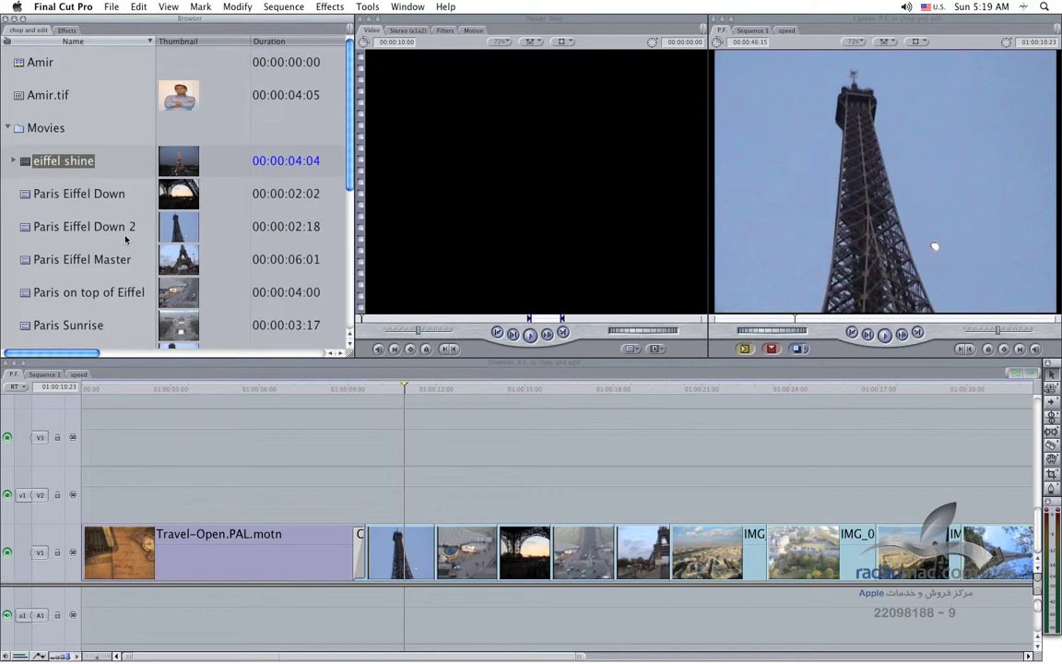
left_click(404, 414)
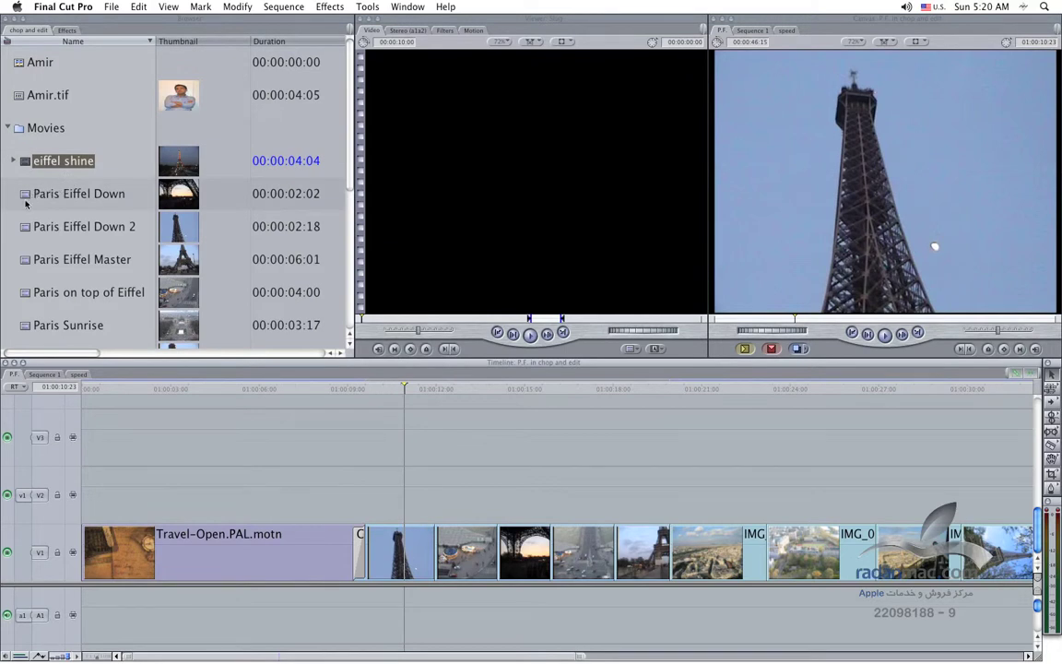
Reopen Audio/Video Settings from the Final Cut Pro menu, then switch to the Keynote slide
left_click(74, 6)
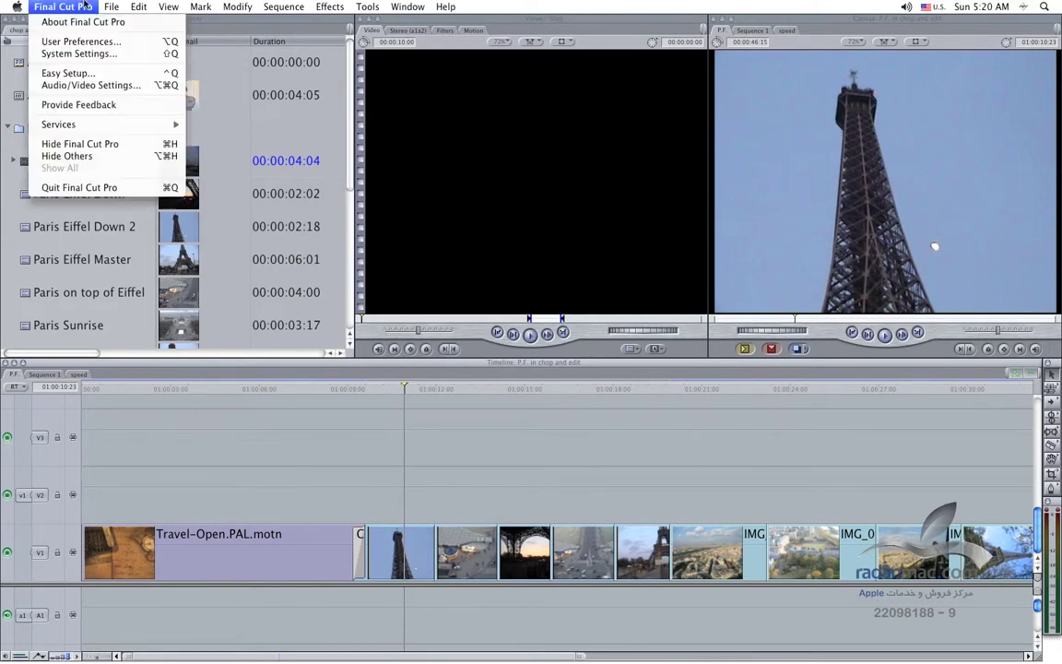
left_click(112, 85)
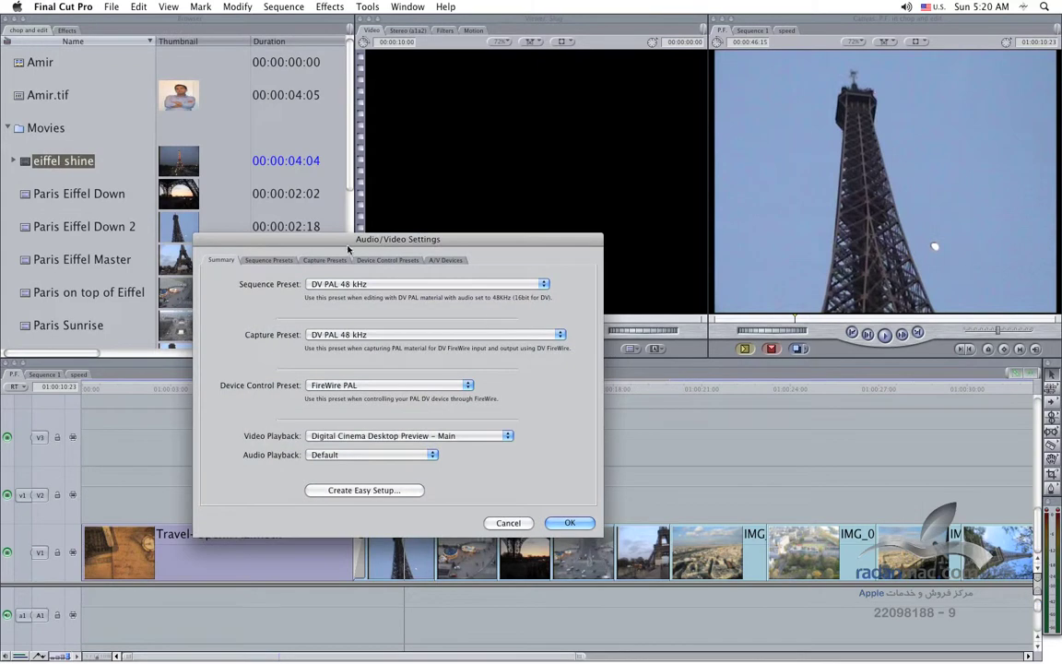
left_click_drag(314, 242, 334, 262)
key("super+Tab")
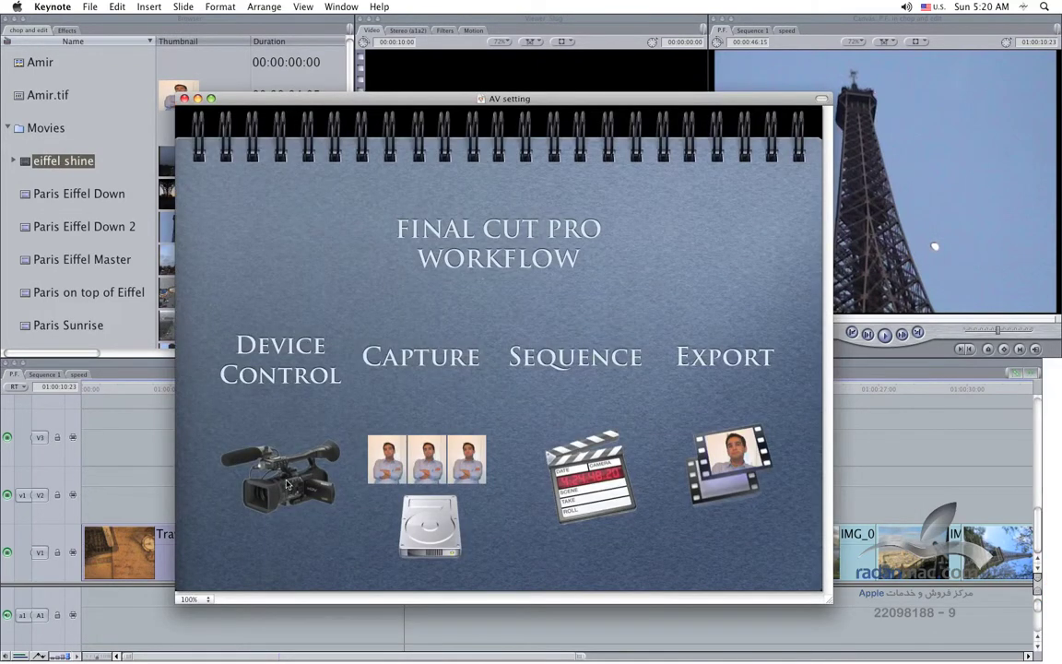
Arrange Keynote's 'AV setting' slide window and the Audio/Video Settings dialog side by side
left_click(289, 376)
left_click(595, 389)
left_click_drag(318, 103, 479, 90)
left_click_drag(288, 265, 129, 258)
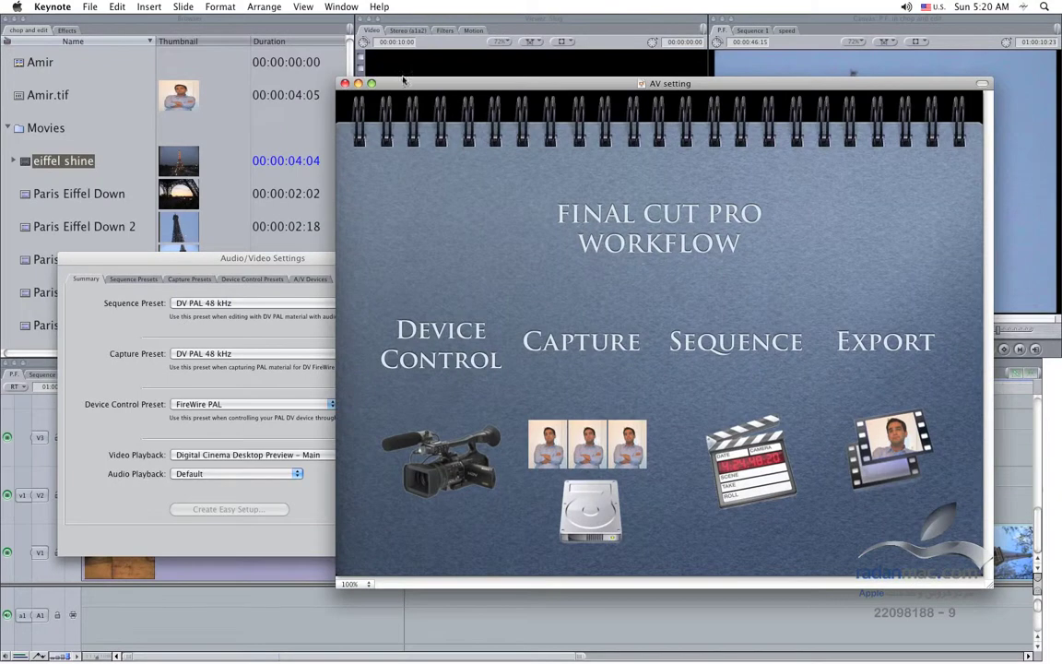
left_click_drag(404, 83, 437, 116)
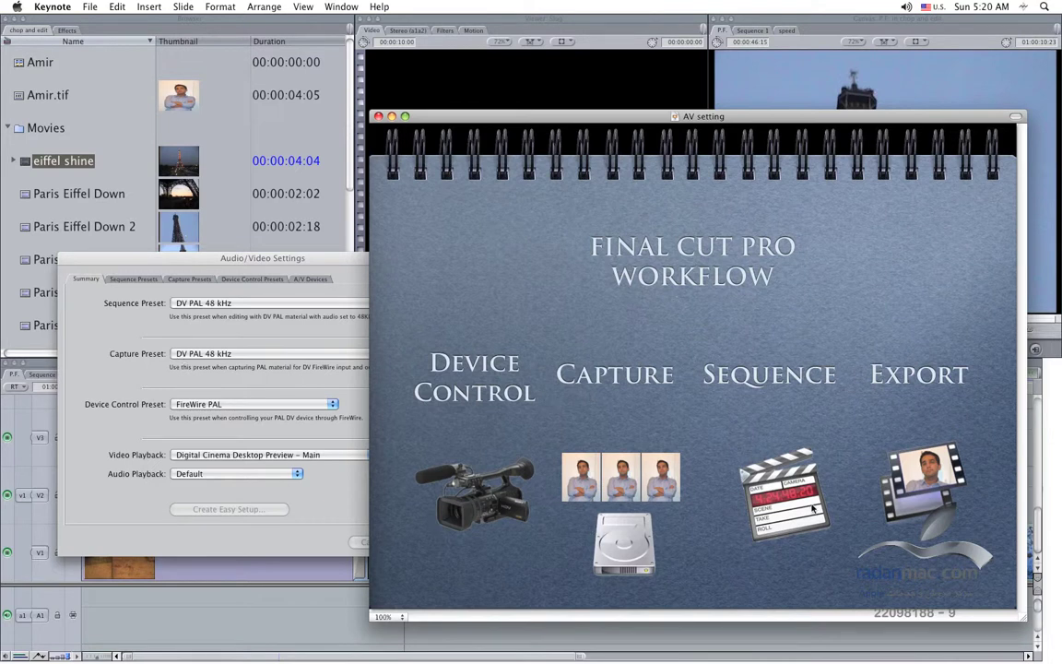
Check the Audio Playback outputs, keep Default, and reposition the settings dialog beside the Keynote slide
left_click(298, 428)
left_click(263, 473)
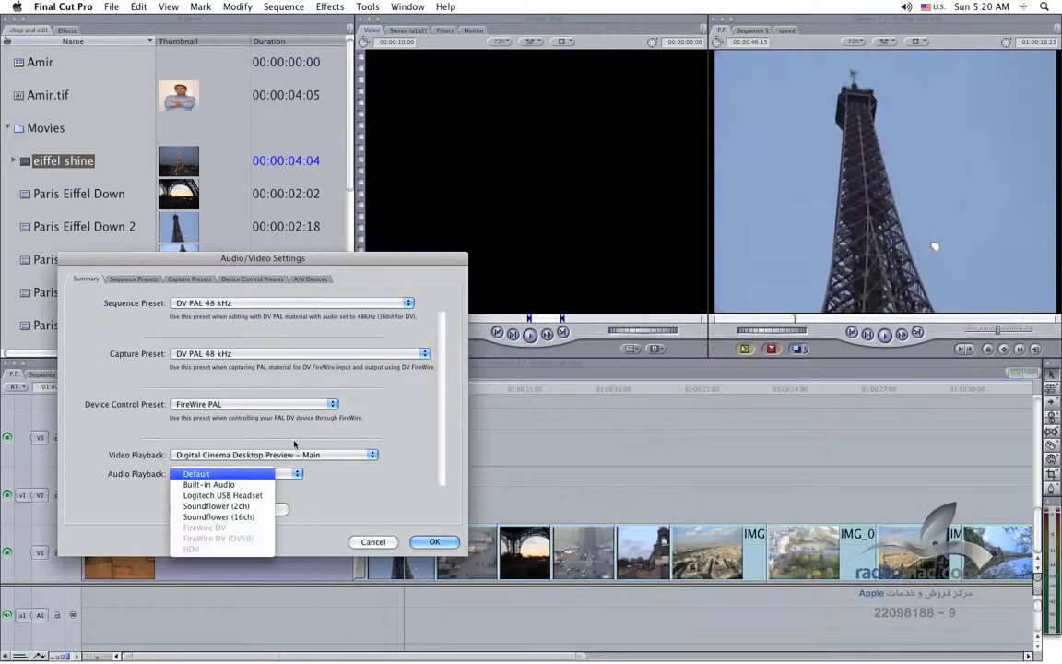
left_click(283, 459)
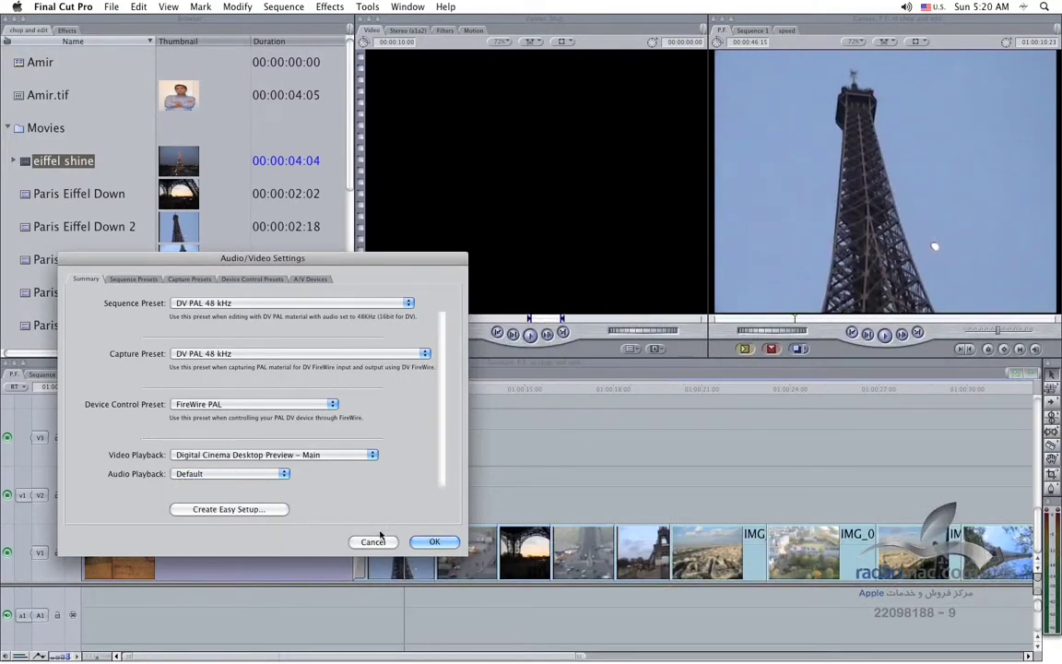
left_click_drag(249, 258, 400, 250)
key("super+Tab")
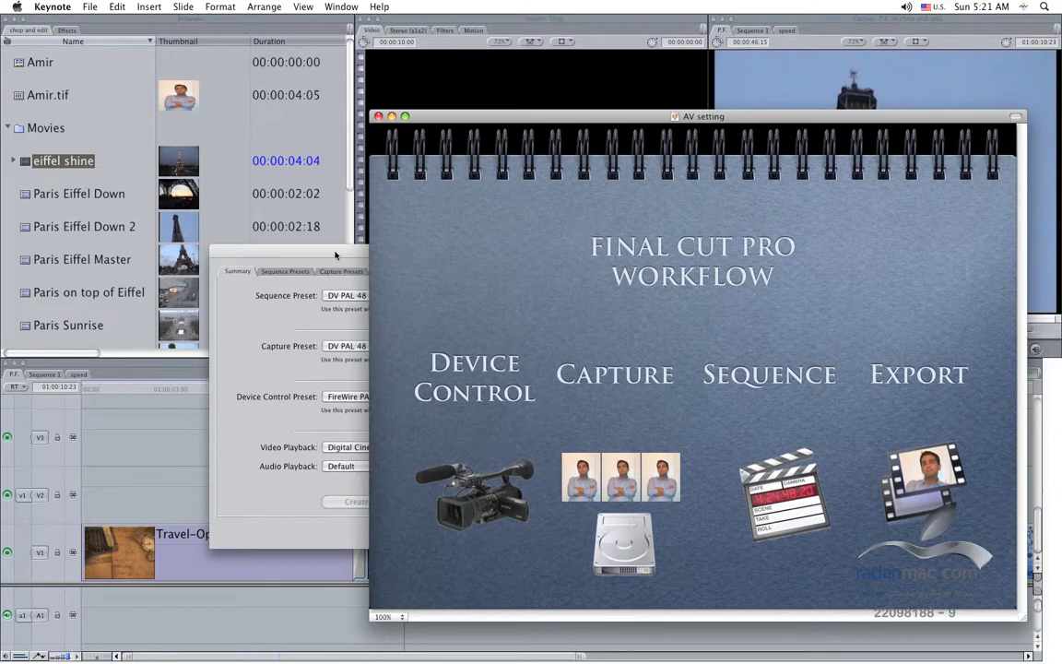
left_click_drag(336, 251, 292, 255)
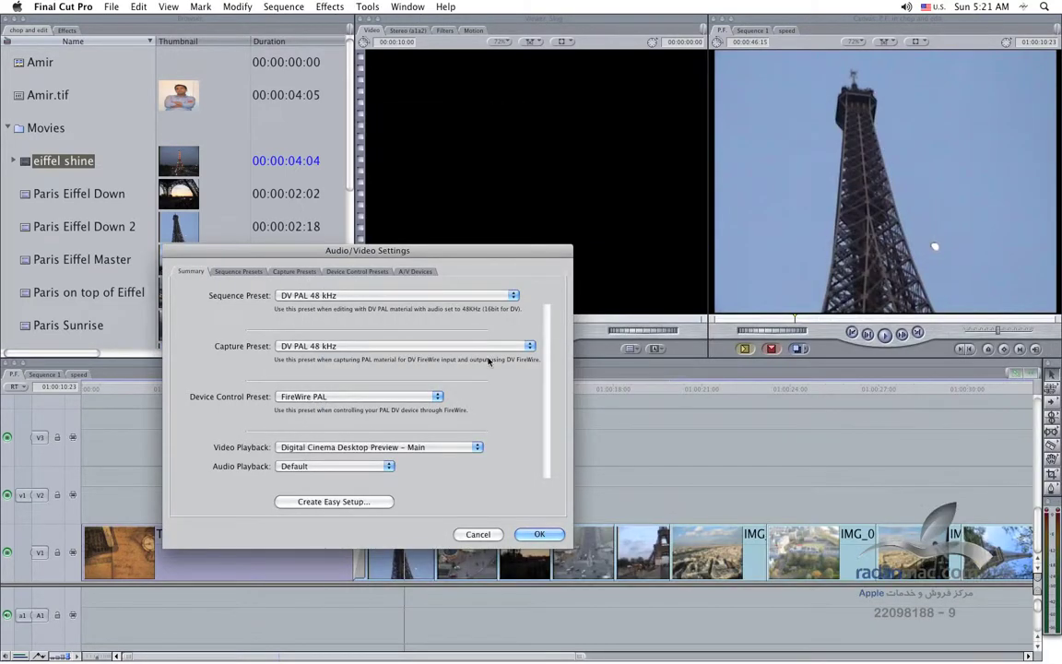